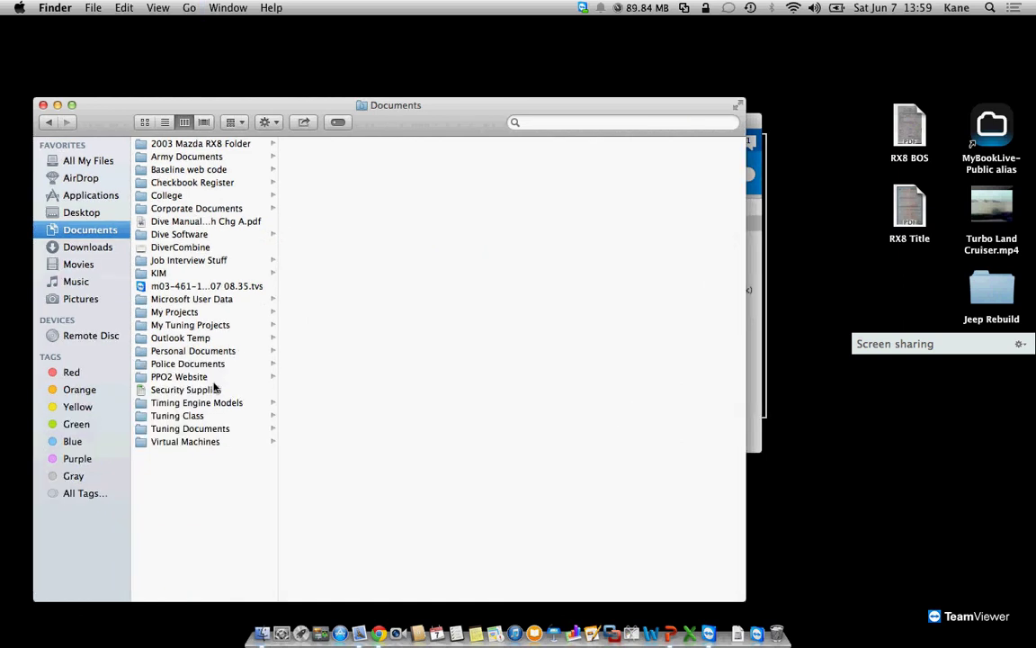
# - Open the MAF Scaling folder inside Tuning Class and share How to Scale Your MAF and MAF Scaling.xls through TeamViewer
pyautogui.write('tu')
pyautogui.click(324, 196)
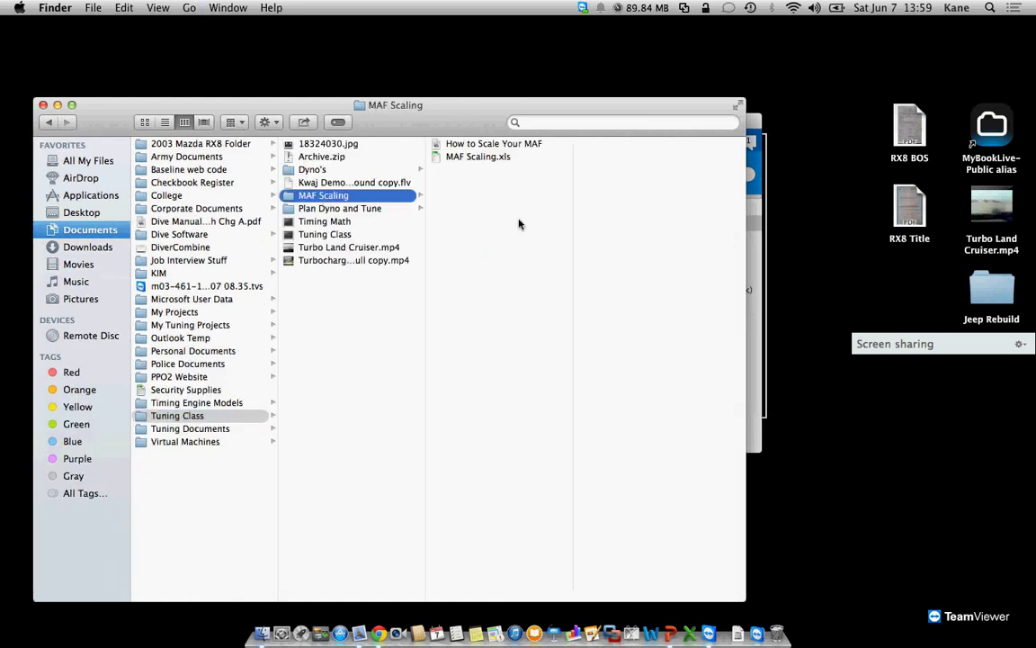
pyautogui.moveTo(490, 171); pyautogui.dragTo(916, 261)
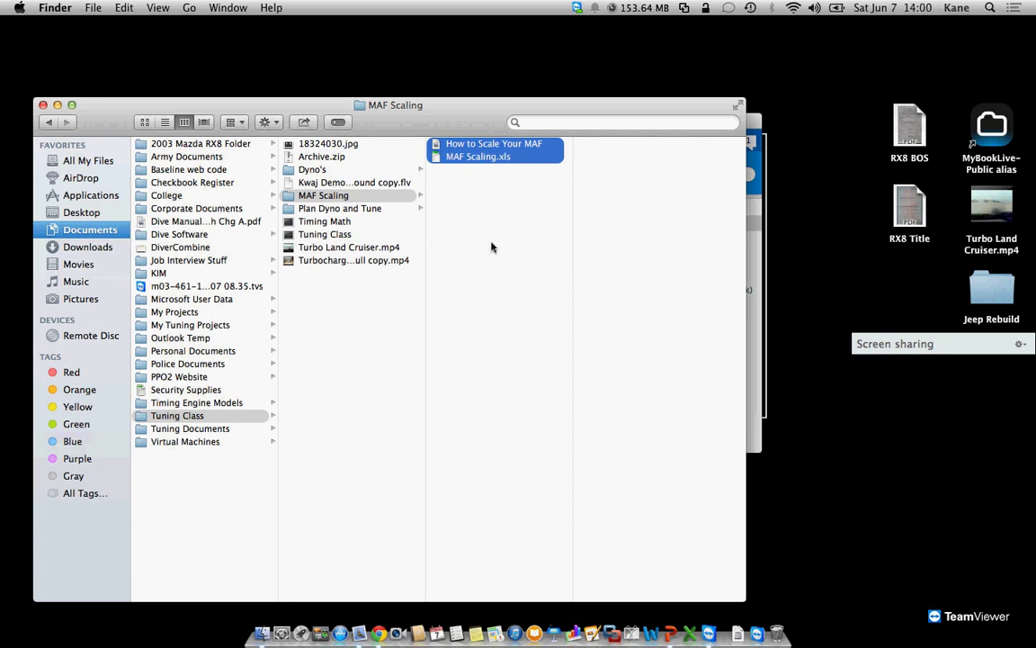
pyautogui.moveTo(492, 164); pyautogui.dragTo(931, 201)
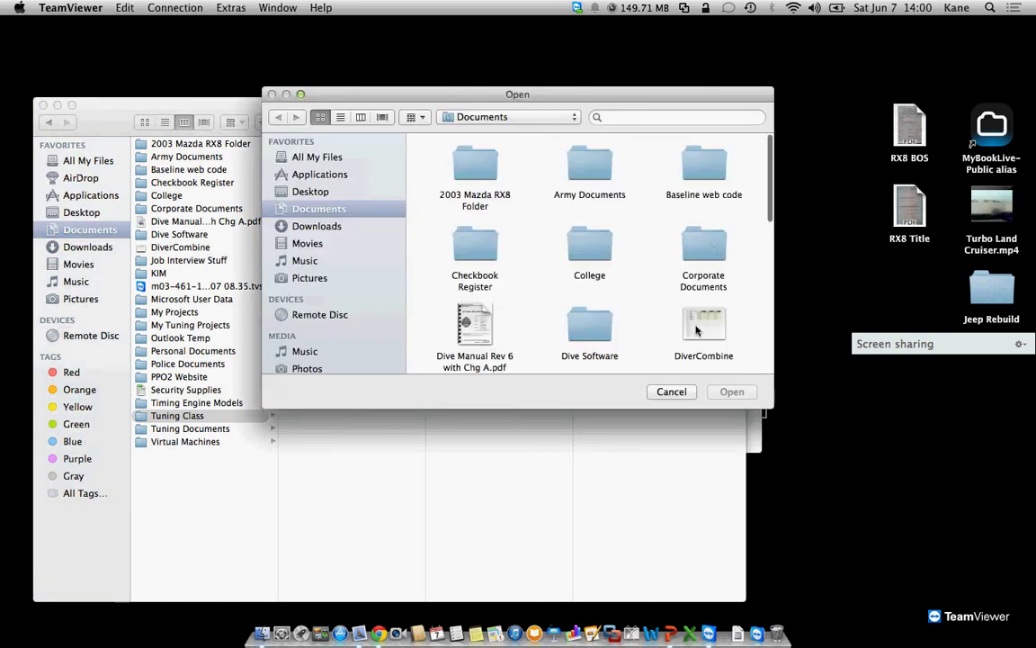
pyautogui.click(671, 392)
pyautogui.click(468, 180)
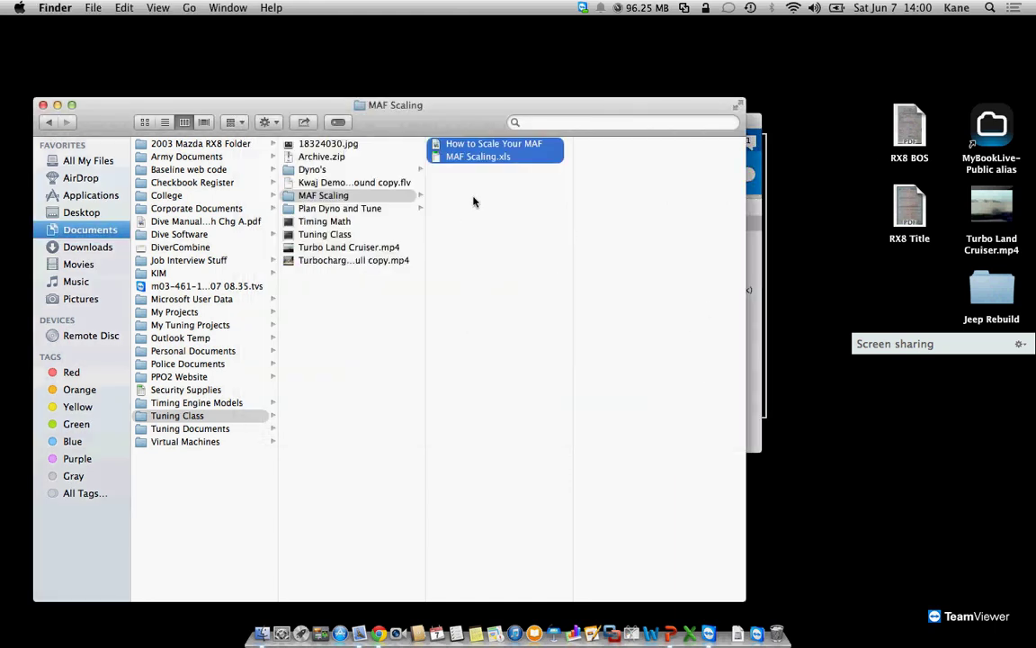
pyautogui.moveTo(501, 155); pyautogui.dragTo(871, 230)
pyautogui.click(486, 225)
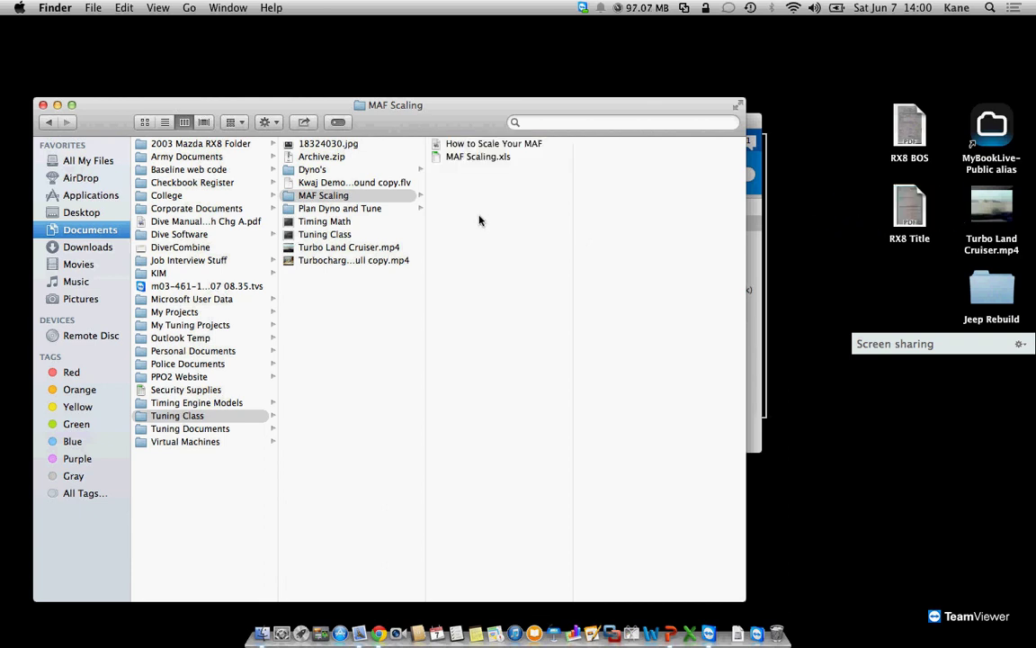
# - Open the How to Scale Your MAF document, review its first page with the sample MAF scaling table, and close it
pyautogui.click(464, 147)
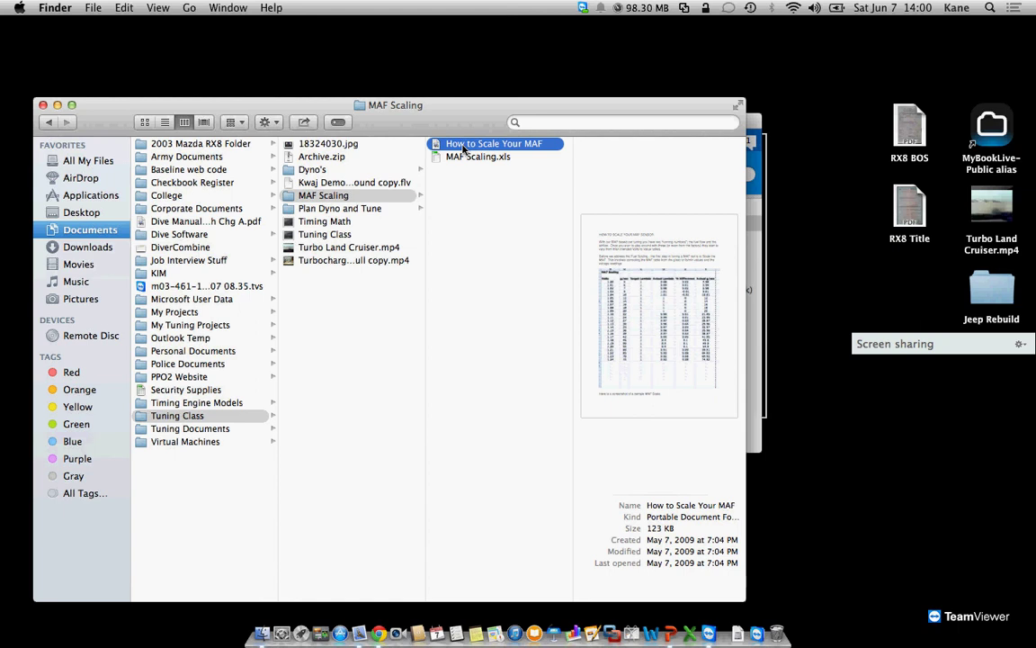
pyautogui.doubleClick(464, 145)
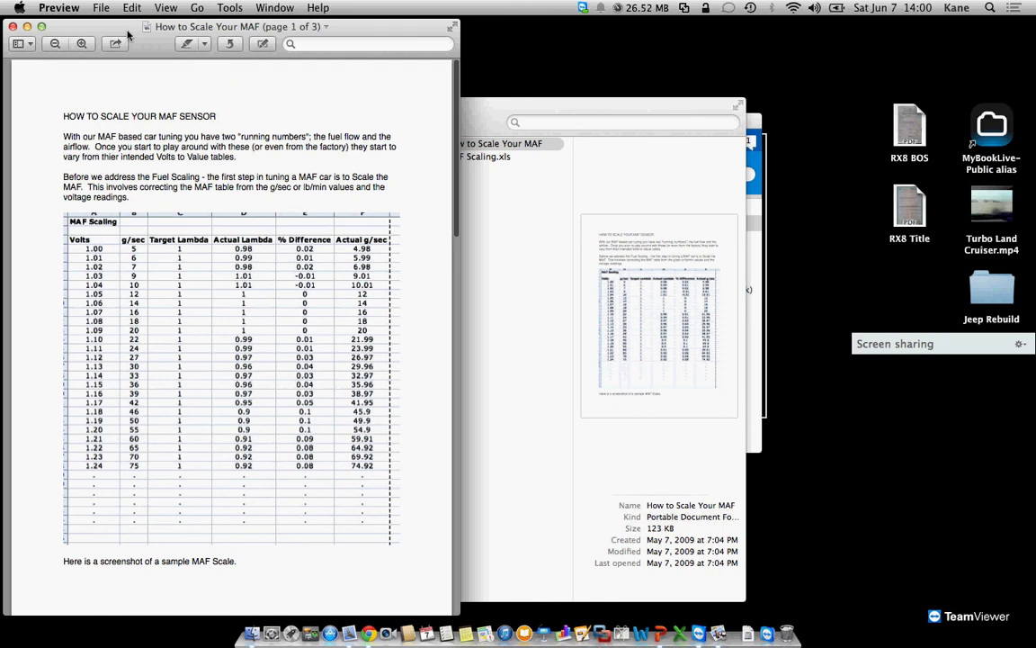
pyautogui.doubleClick(128, 34)
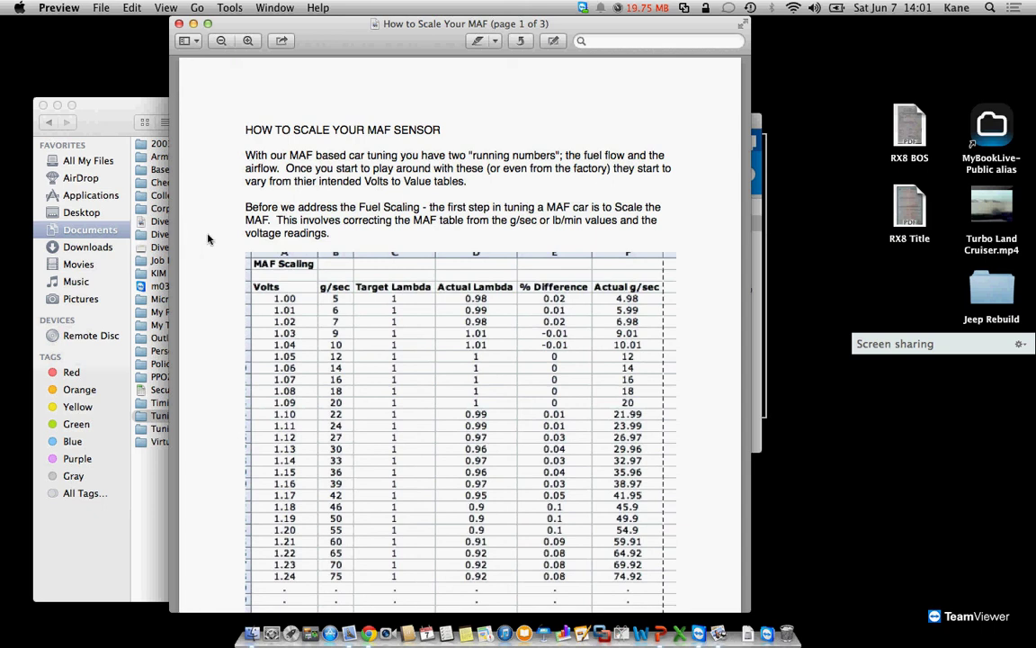
pyautogui.click(179, 23)
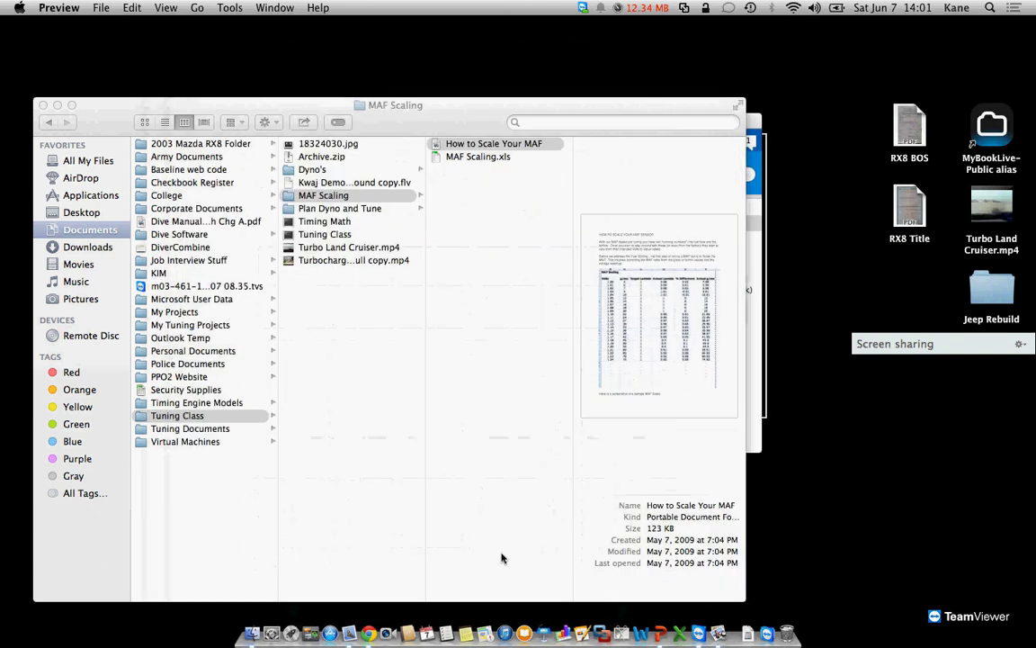
# - Switch to VMware Fusion and resume the Windows 2000 Professional virtual machine, dismissing the SCSI driver notice and postponing the software update
pyautogui.click(603, 630)
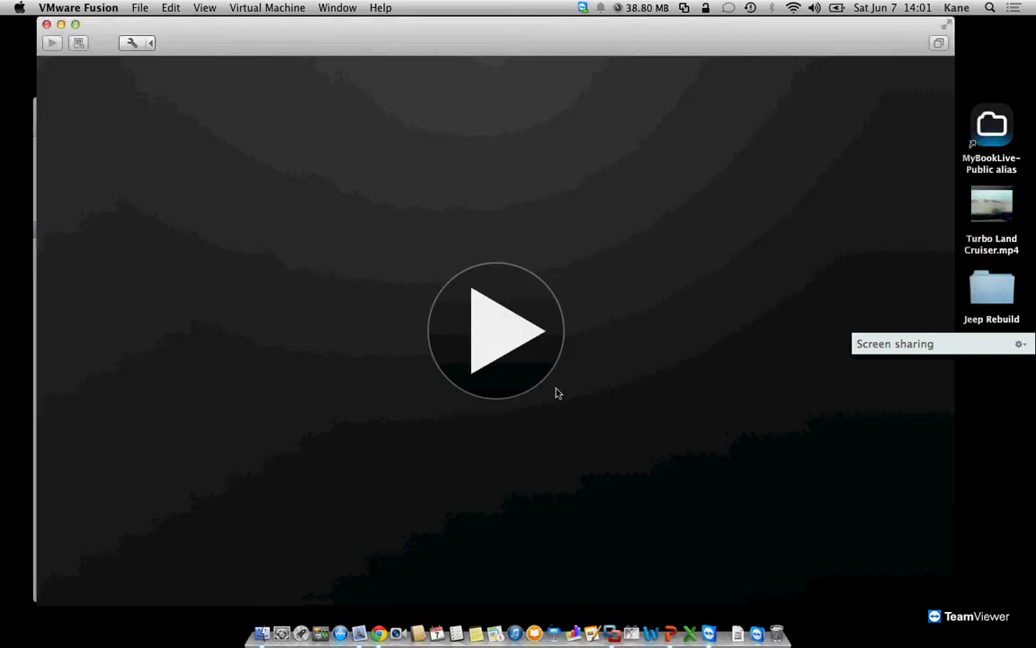
pyautogui.click(497, 328)
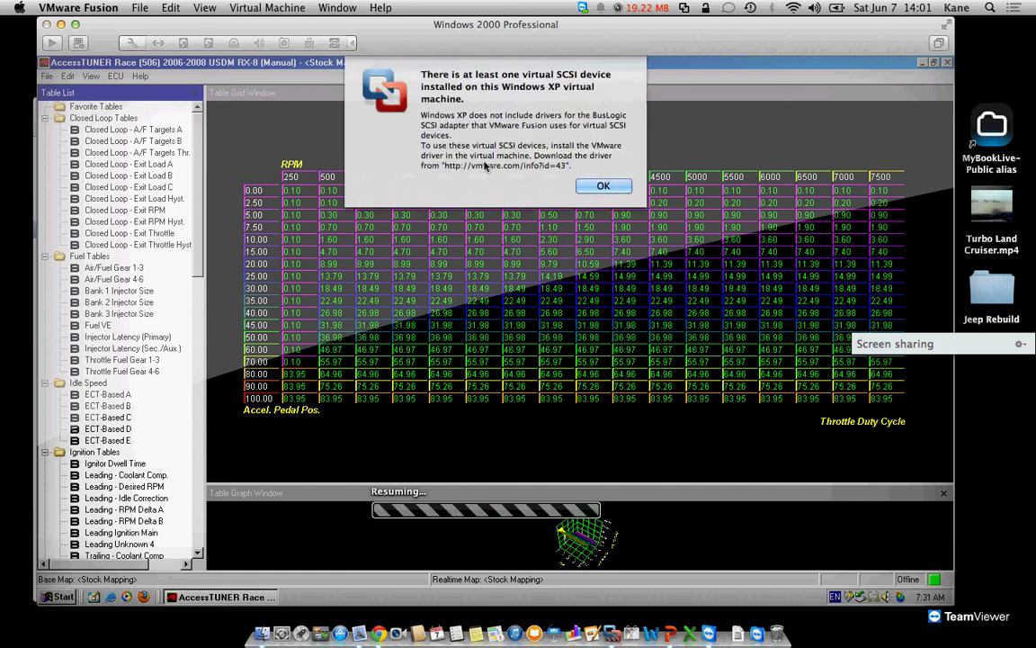
pyautogui.click(604, 185)
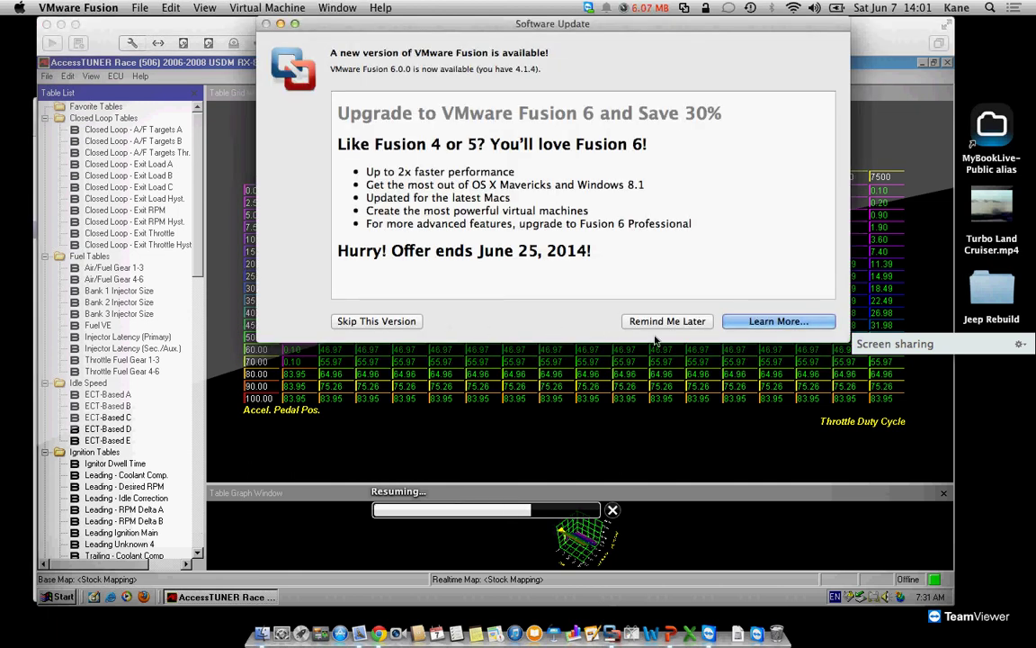
pyautogui.click(668, 323)
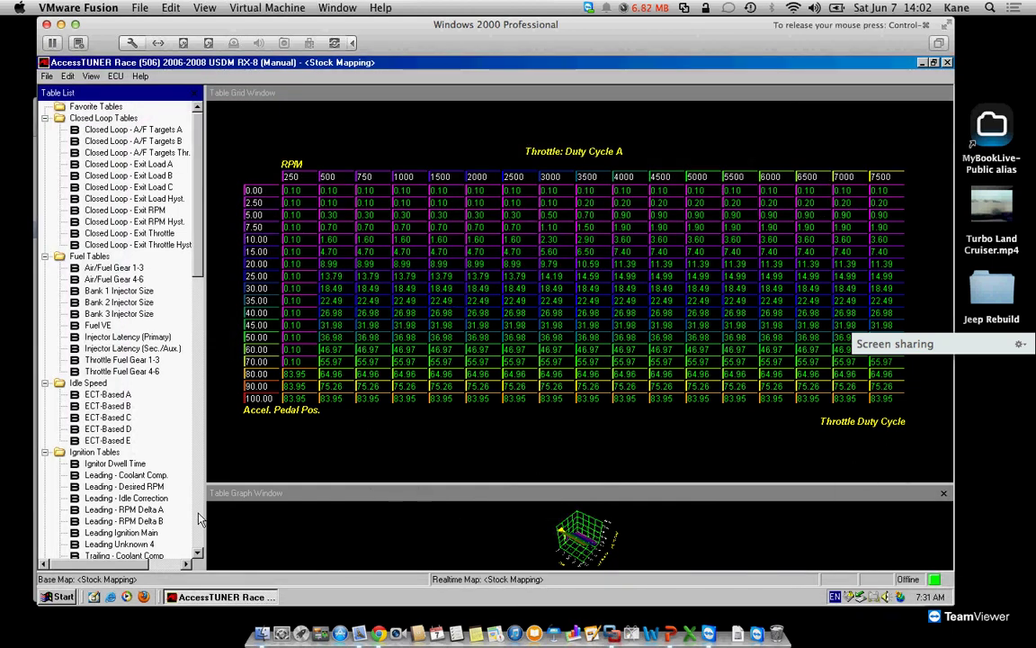
# - Open the MAF Calibration table under Sensor Cal. Tables and examine its airflow values across the voltage range
pyautogui.scroll(-20, 183, 466)
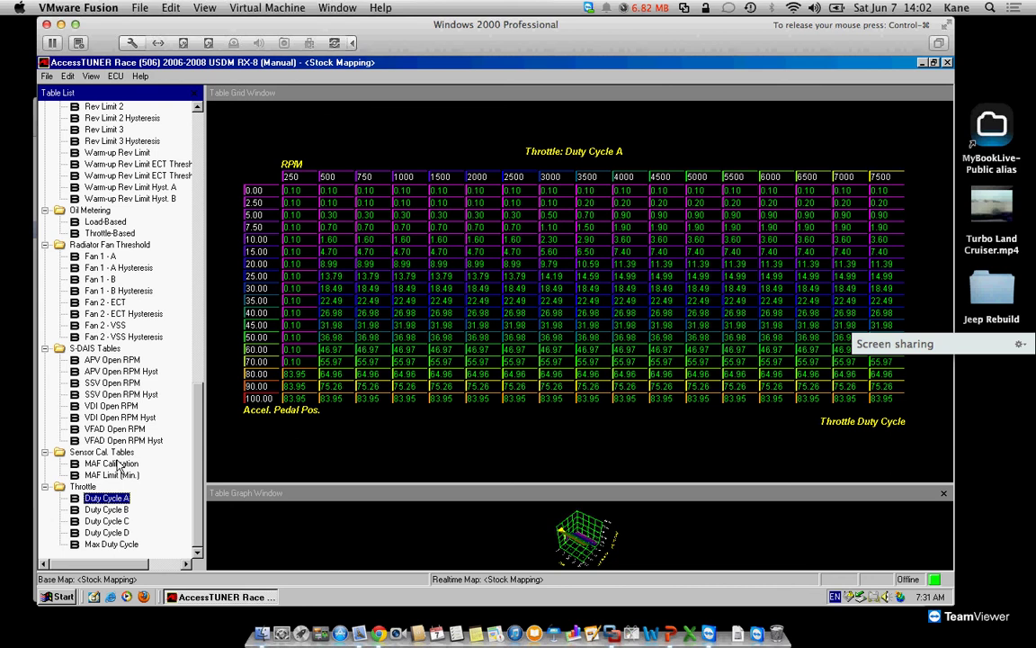
pyautogui.click(113, 463)
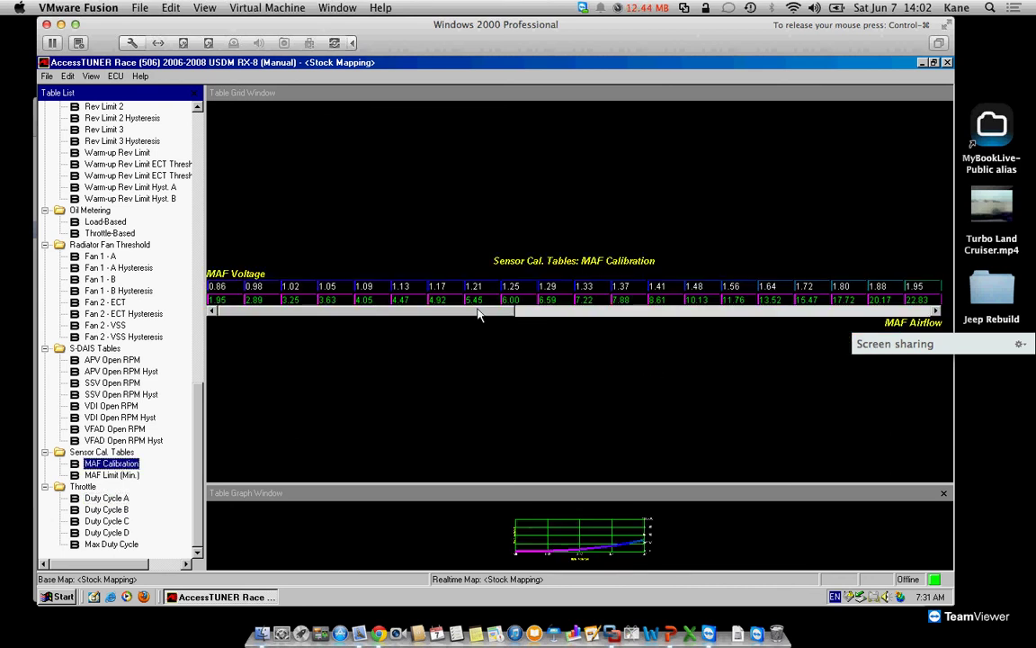
pyautogui.click(481, 300)
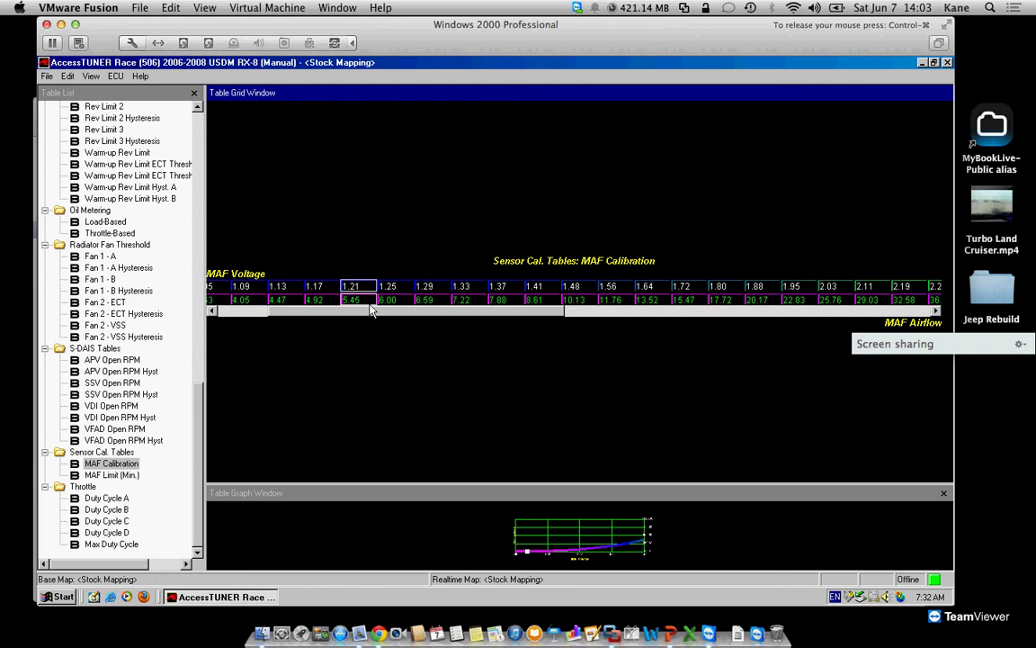
pyautogui.moveTo(371, 310)
pyautogui.mouseDown()
pyautogui.moveTo(509, 333)
pyautogui.moveTo(454, 313)
pyautogui.moveTo(347, 325)
pyautogui.moveTo(359, 317)
pyautogui.mouseUp()
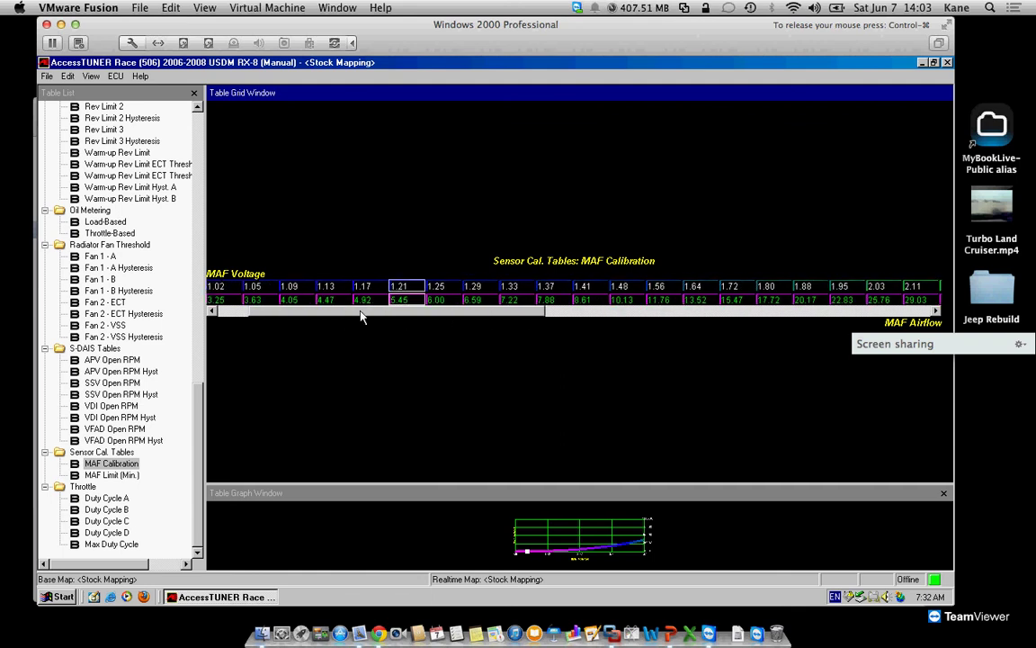
pyautogui.moveTo(428, 310); pyautogui.dragTo(805, 324)
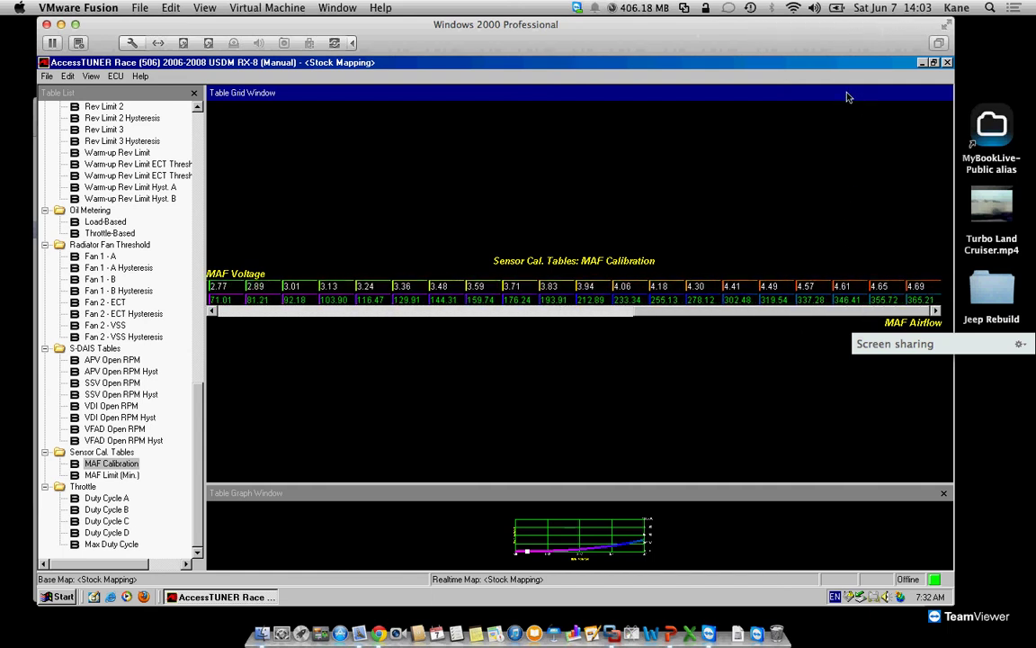
# - Multiply the MAF Calibration airflow values from 1.21 V through 4.69 V by 1.10
pyautogui.press('ctrl+super')
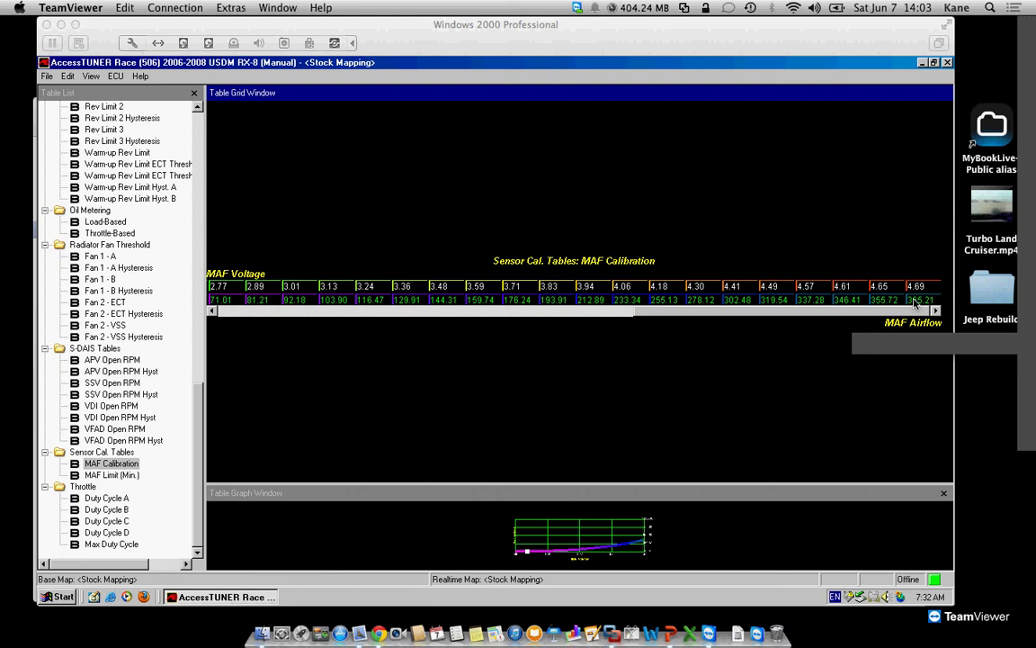
pyautogui.click(912, 304)
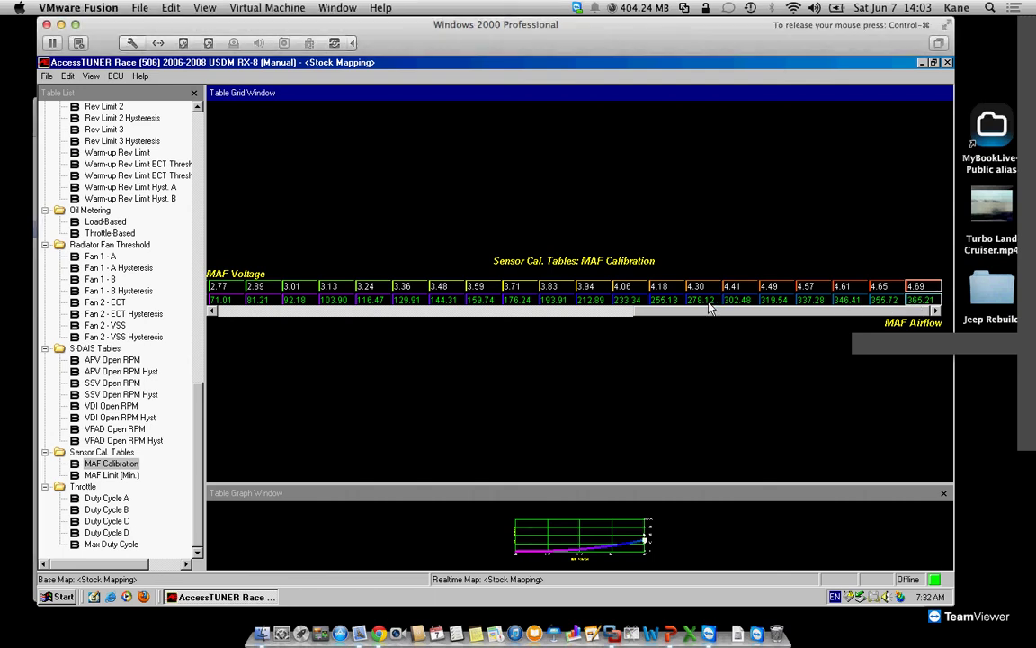
pyautogui.click(665, 300)
pyautogui.moveTo(632, 308); pyautogui.dragTo(932, 300)
pyautogui.moveTo(813, 313); pyautogui.dragTo(474, 336)
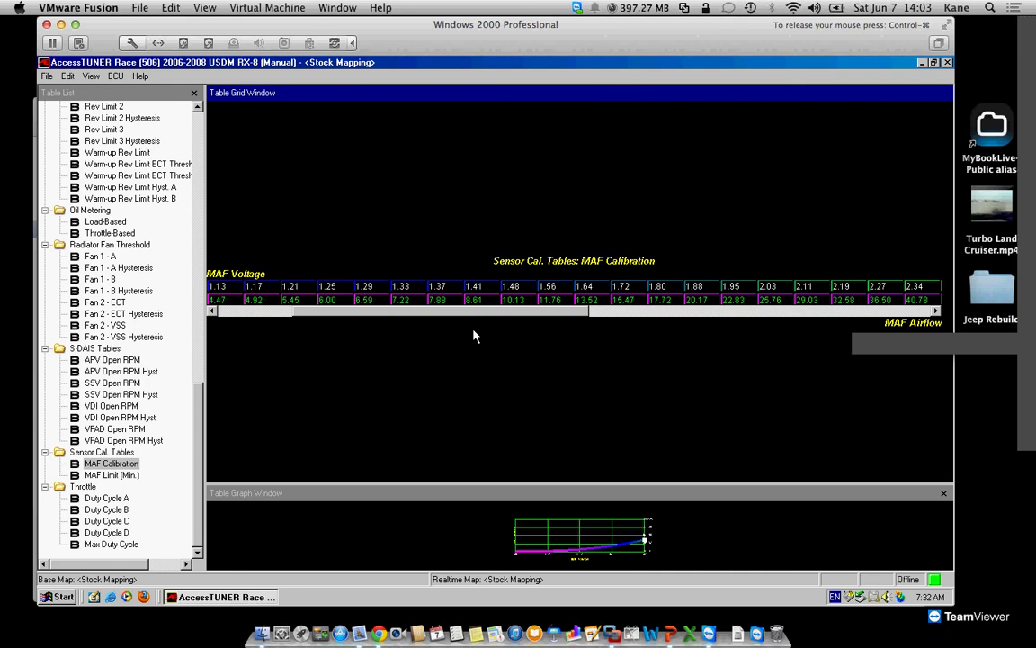
pyautogui.keyDown('shift'); pyautogui.click(303, 303); pyautogui.keyUp('shift')
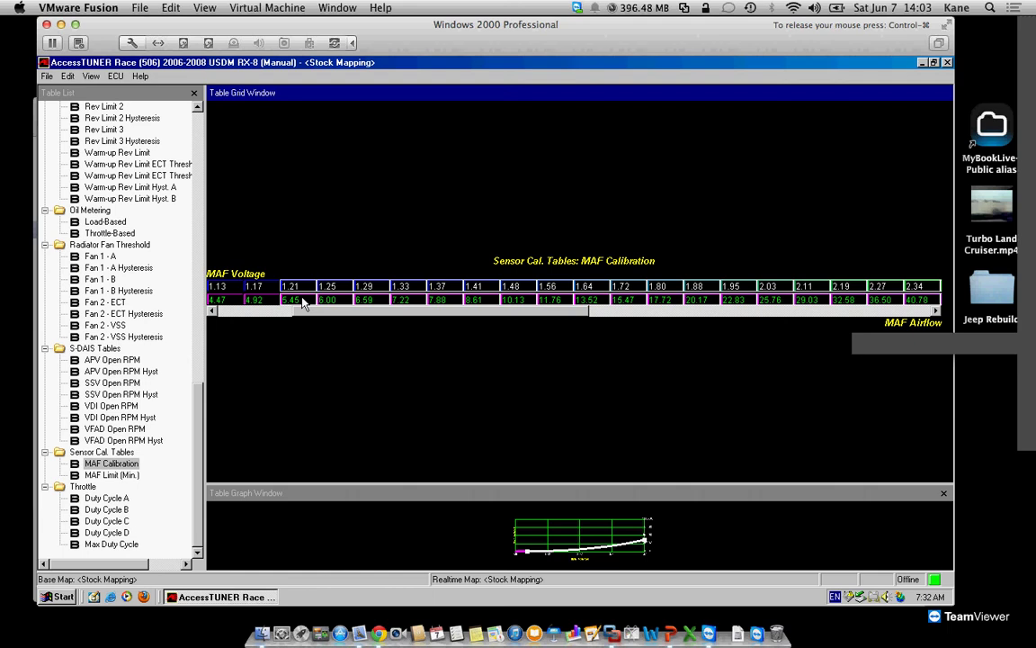
pyautogui.write('1.10')
pyautogui.press('Return')
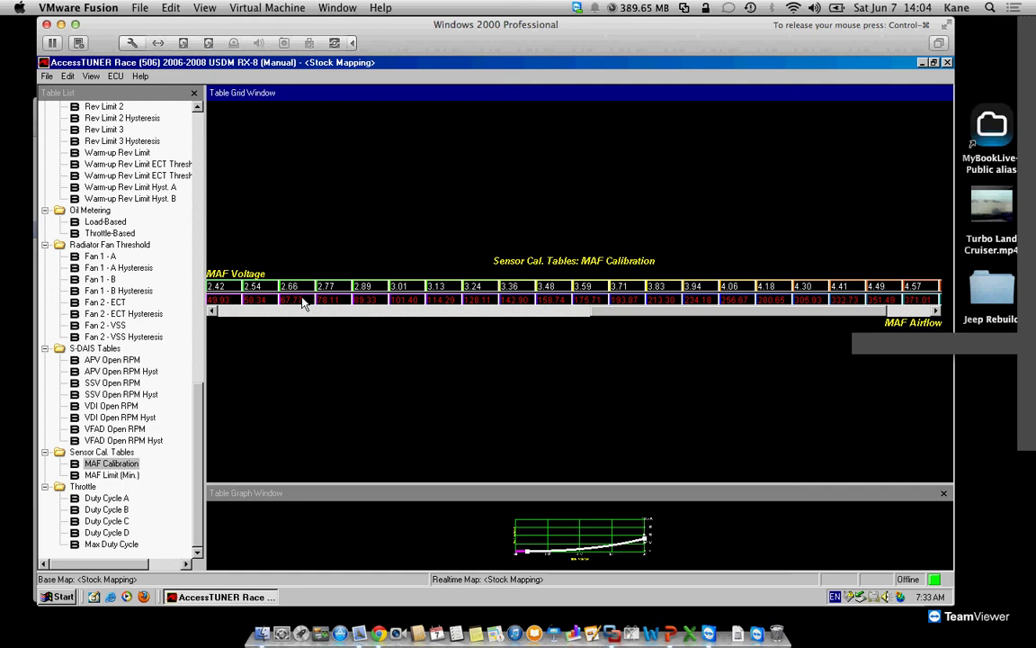
# - Multiply the MAF airflow values from 1.41 V through 4.69 V by 1.02 and review the scaled table
pyautogui.moveTo(628, 314); pyautogui.dragTo(270, 328)
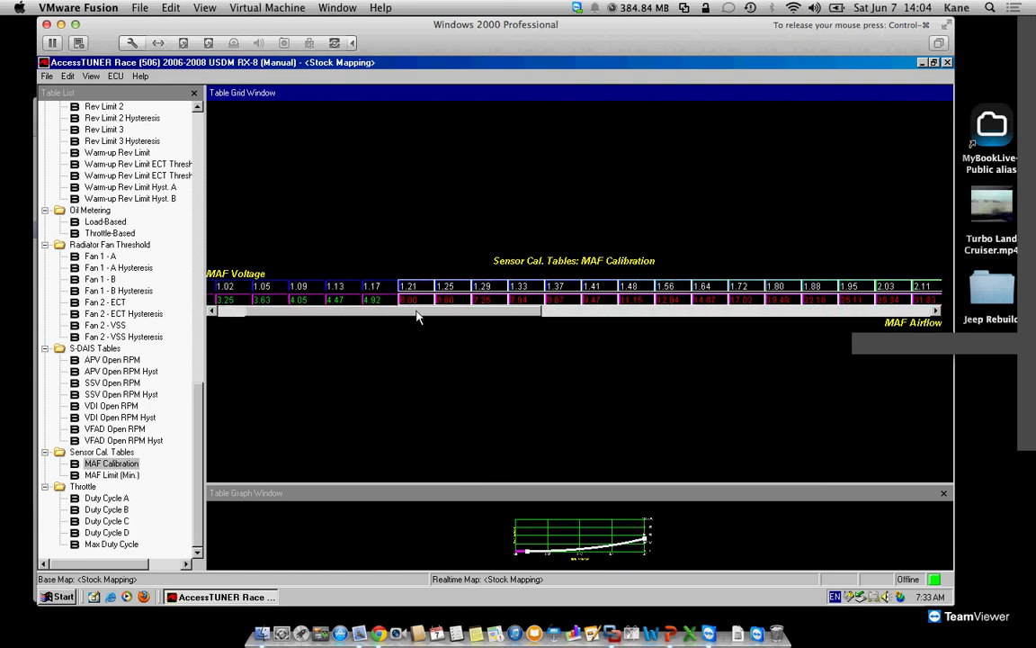
pyautogui.moveTo(423, 316); pyautogui.dragTo(908, 303)
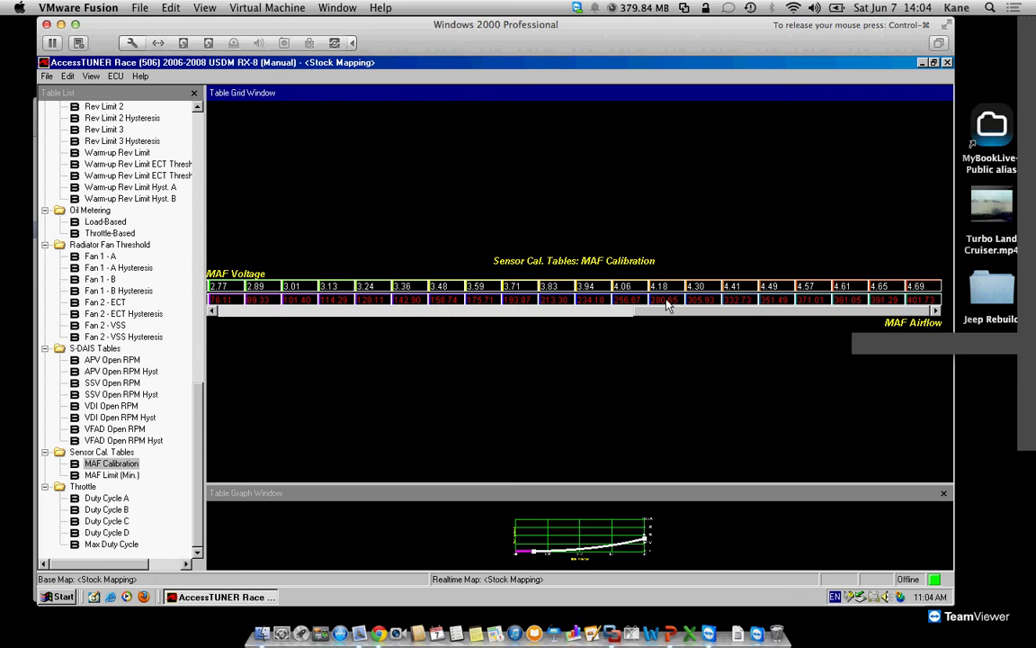
pyautogui.write('1.02')
pyautogui.press('Return')
pyautogui.moveTo(630, 311); pyautogui.dragTo(299, 324)
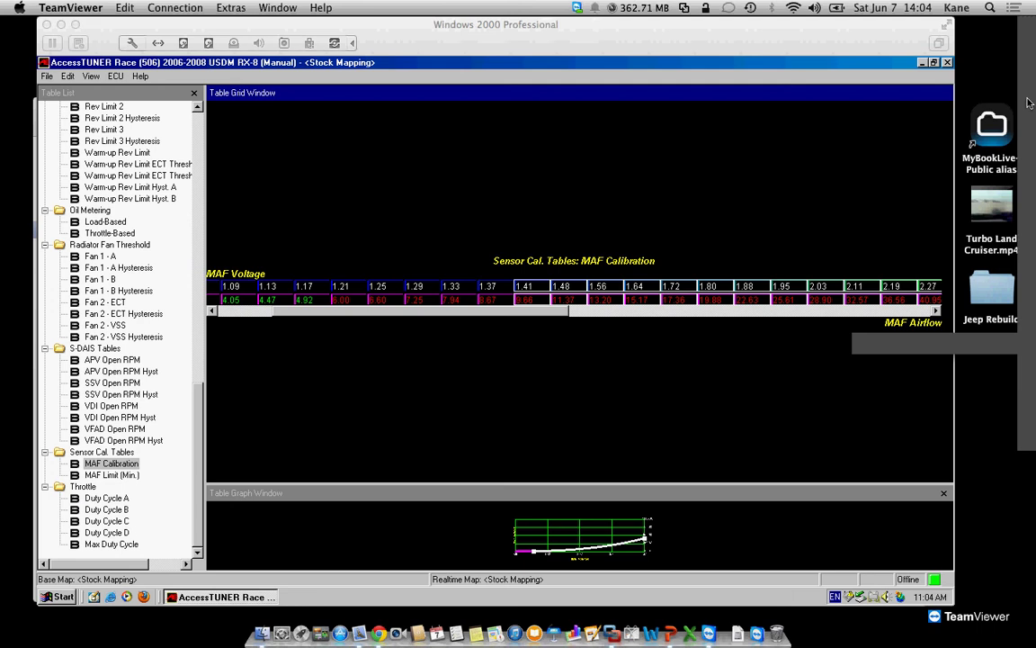
pyautogui.click(245, 307)
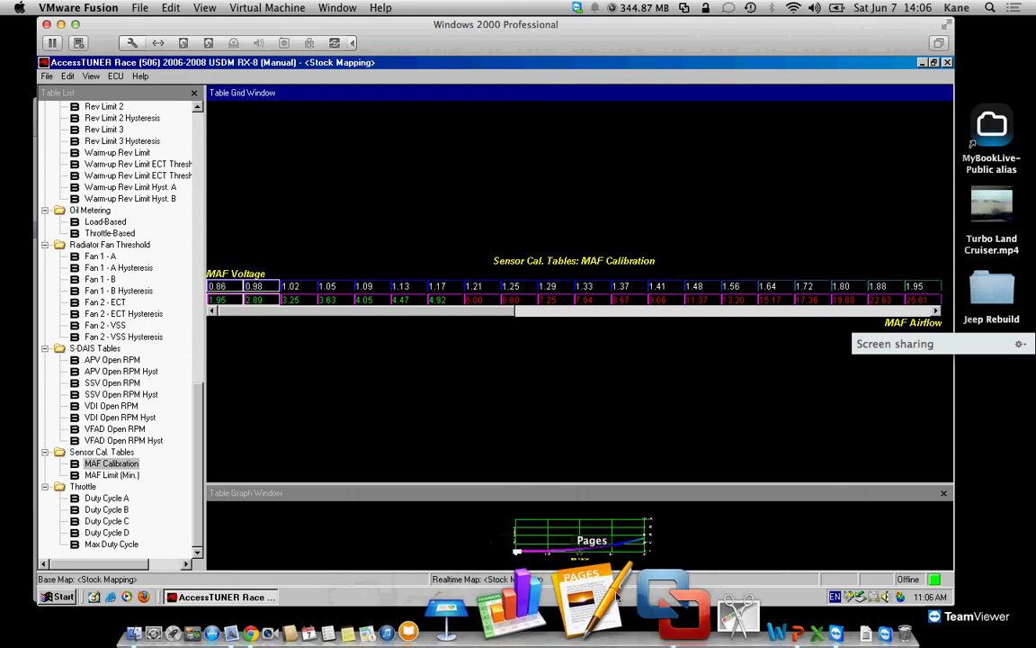
# - Show the Step by Step Tuning Guide slide in PowerPoint, then exit the slide show and return to the virtual machine
pyautogui.click(666, 595)
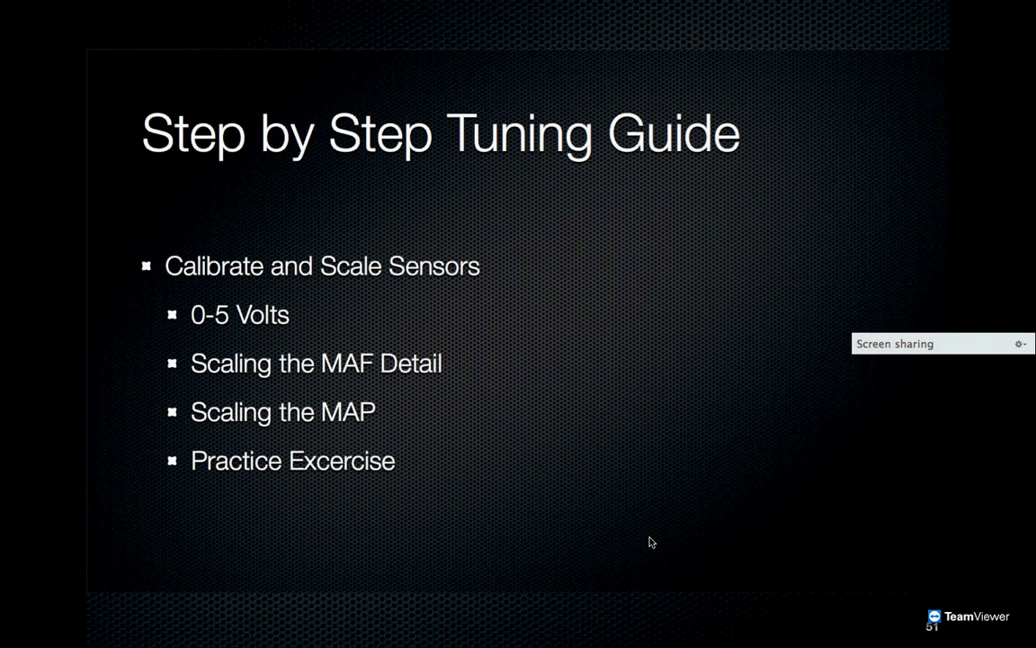
pyautogui.press('Escape')
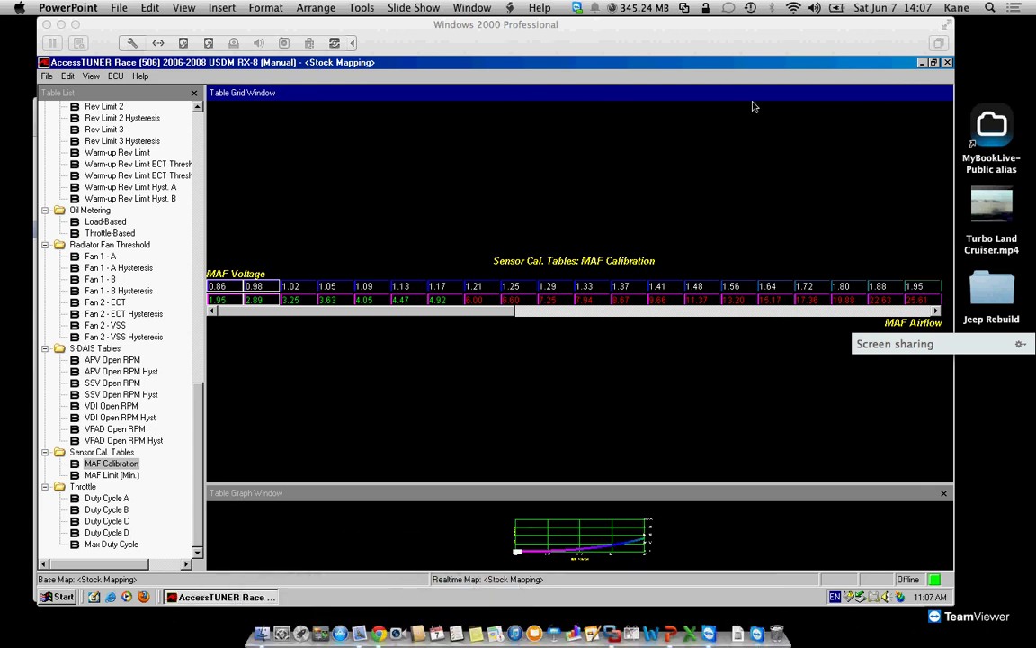
pyautogui.click(927, 72)
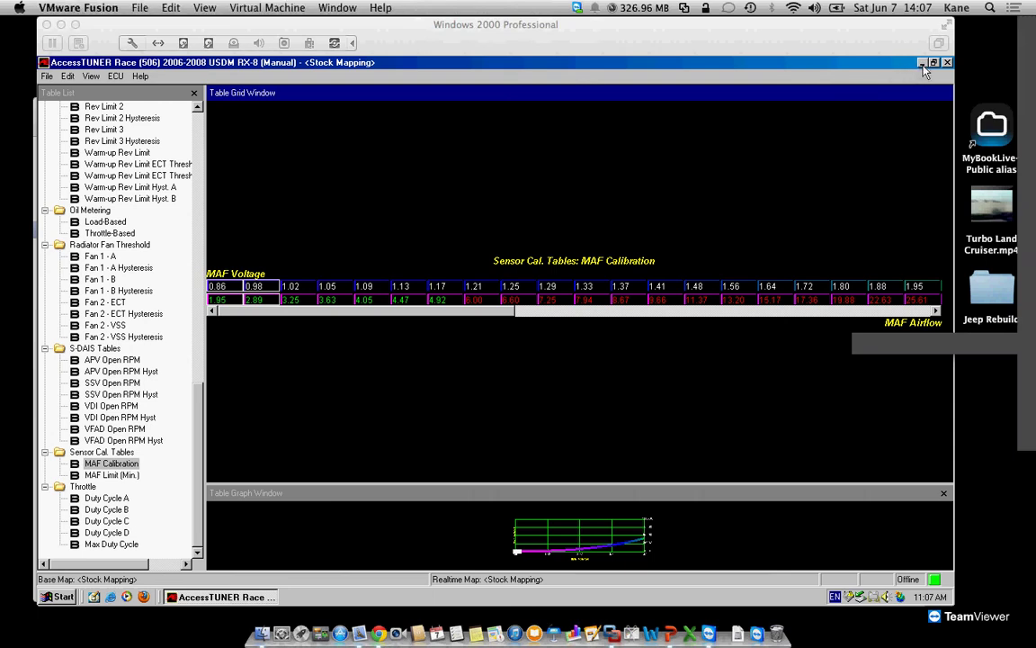
# - Minimize AccessTUNER Race, inspect the contents of the two customer-named folders on the virtual machine's desktop, and close both
pyautogui.click(922, 63)
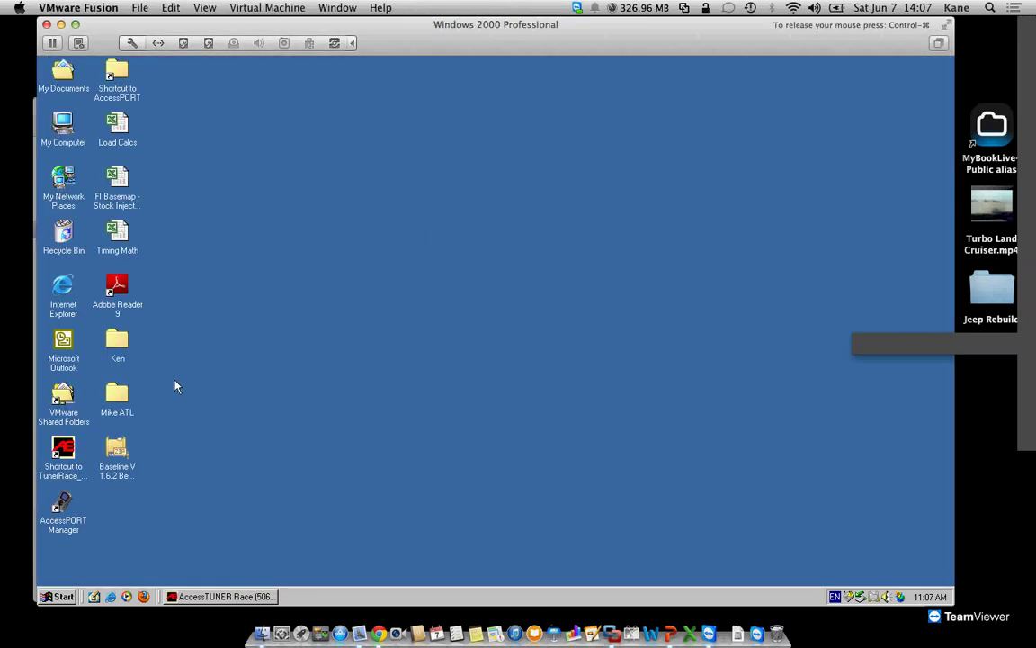
pyautogui.doubleClick(130, 391)
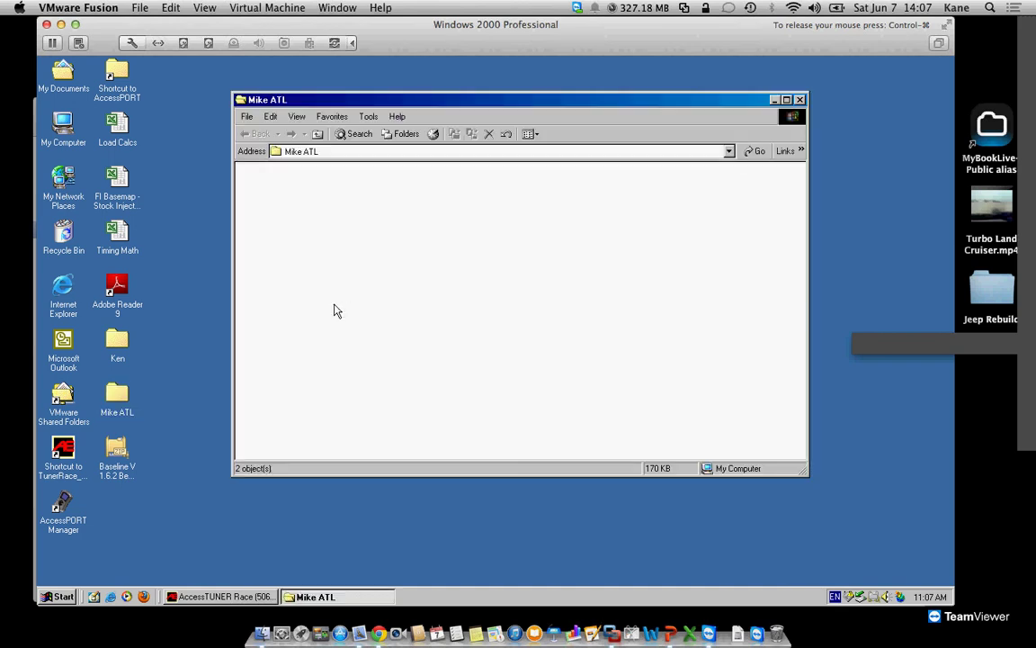
pyautogui.doubleClick(113, 340)
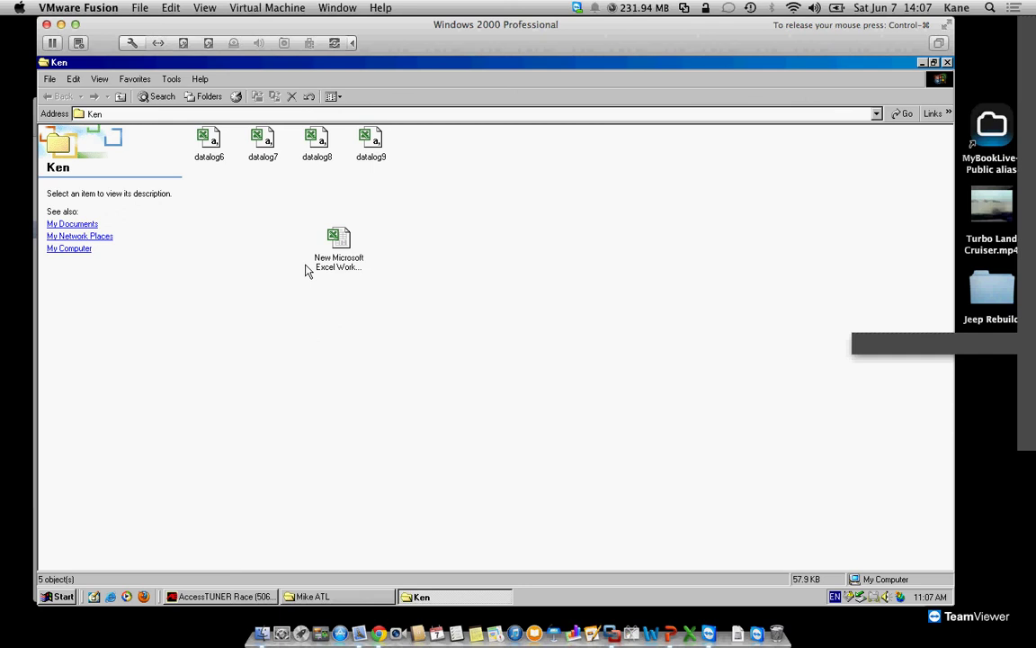
pyautogui.click(947, 62)
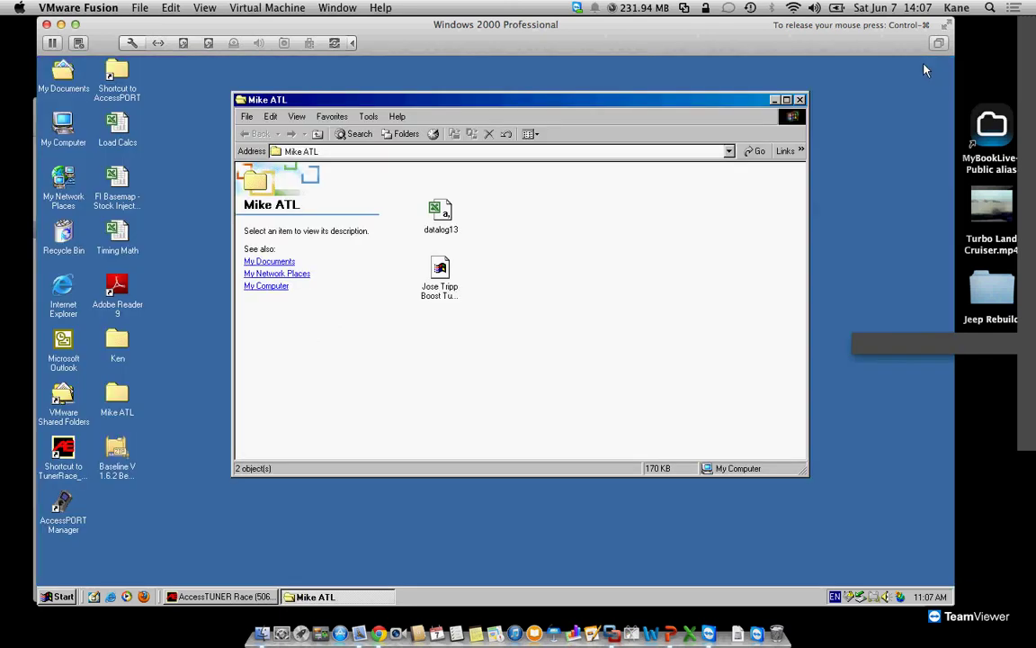
pyautogui.click(800, 100)
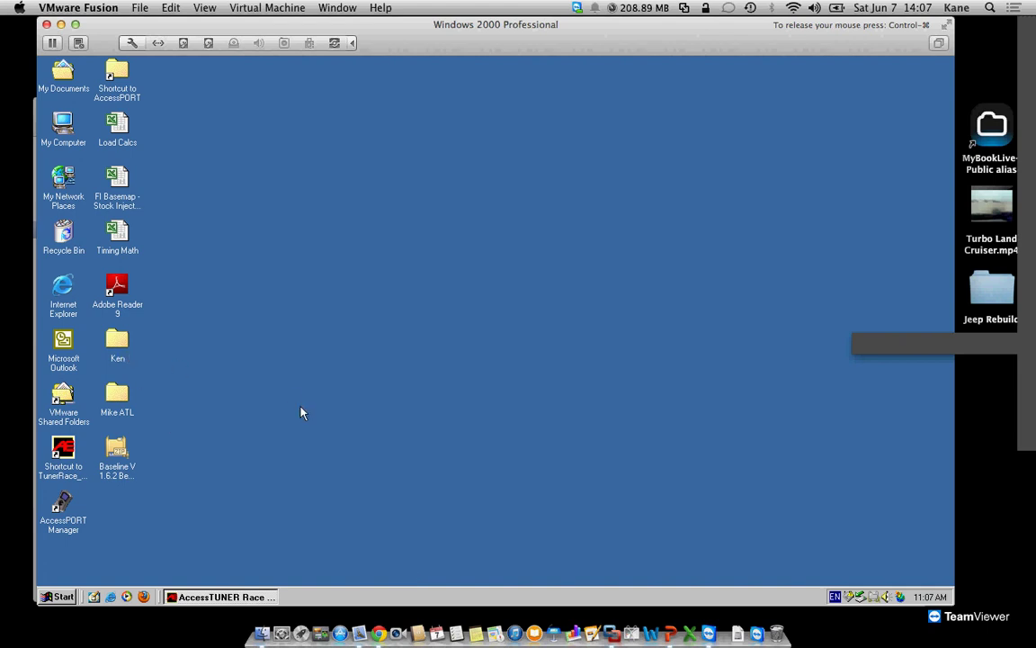
# - Switch to Mail and look through the Datalogs e-mail thread and its attached log files
pyautogui.click(357, 627)
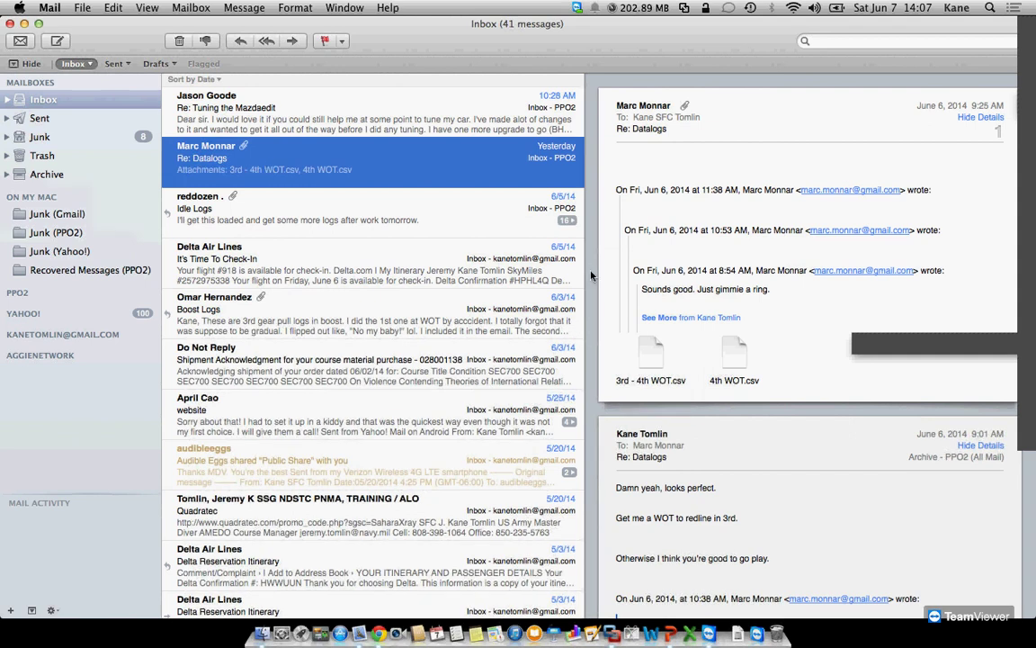
pyautogui.scroll(-2, 706, 319)
pyautogui.scroll(-10, 706, 318)
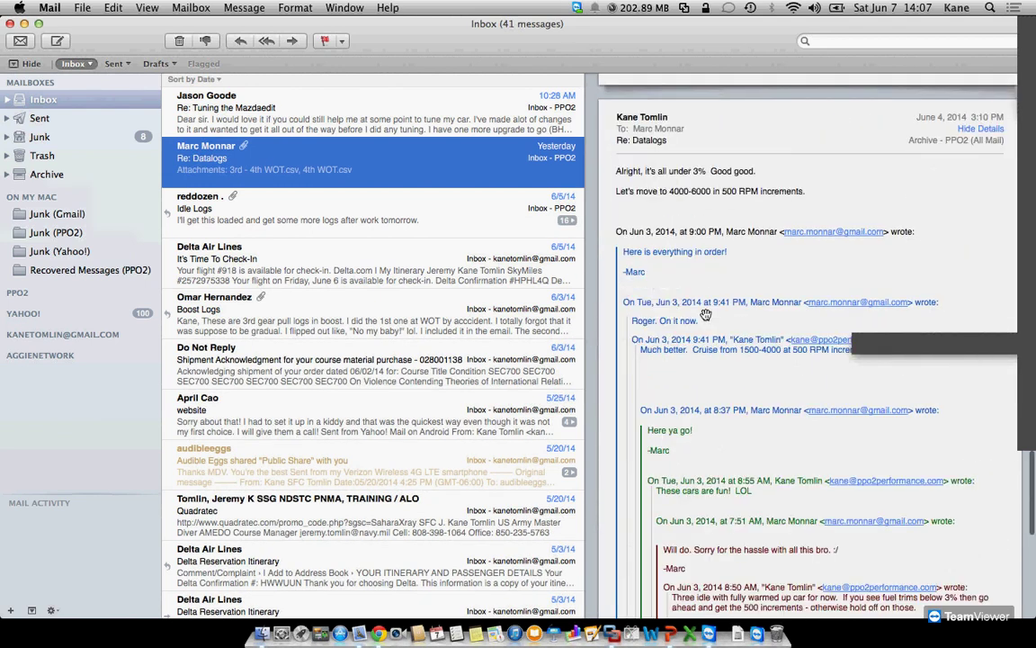
pyautogui.scroll(-10, 706, 319)
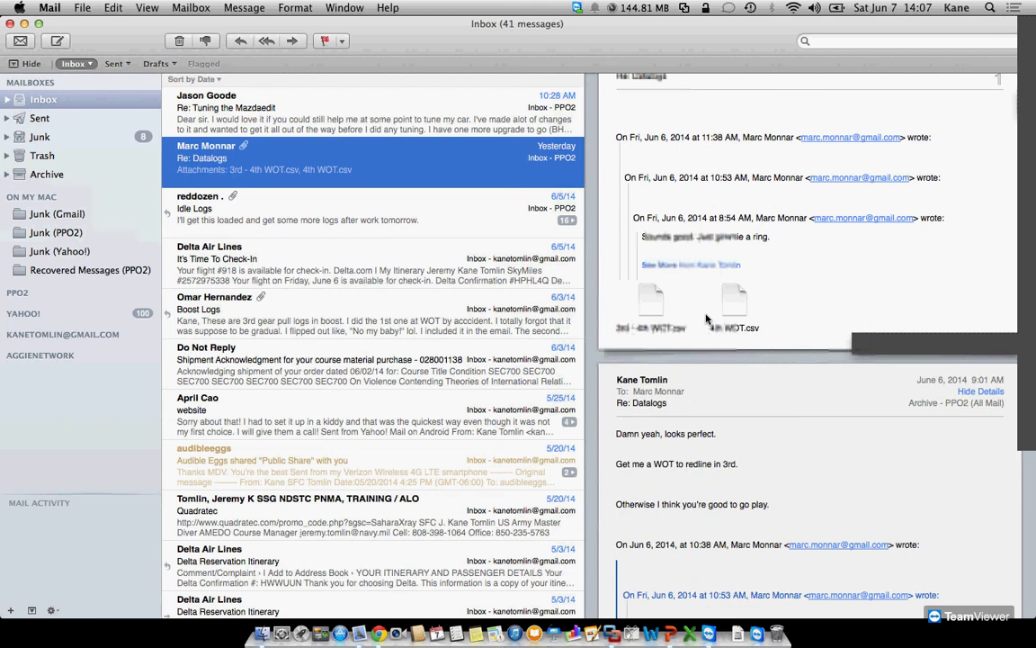
pyautogui.scroll(1, 630, 288)
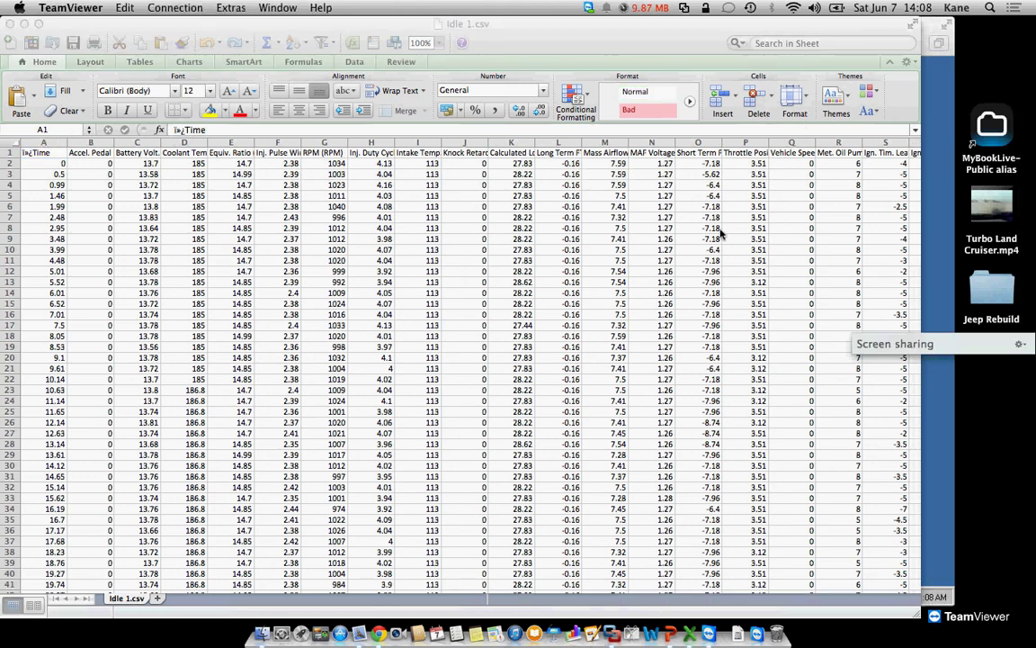
# - Bring the Idle 1.csv datalog forward in Excel and set its status bar calculation to Average
pyautogui.doubleClick(579, 27)
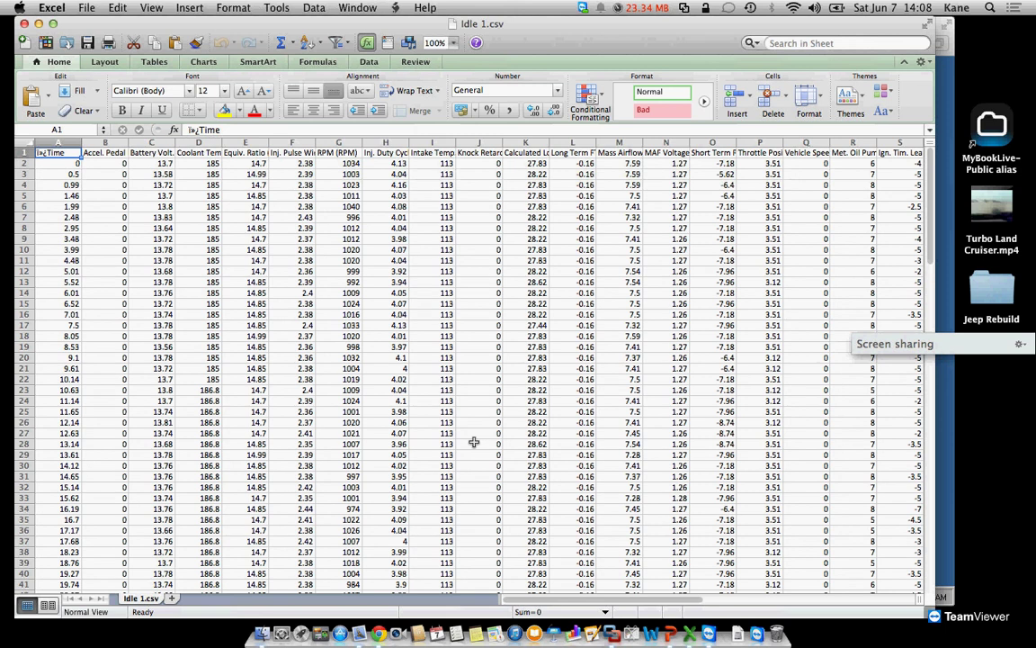
pyautogui.click(525, 612)
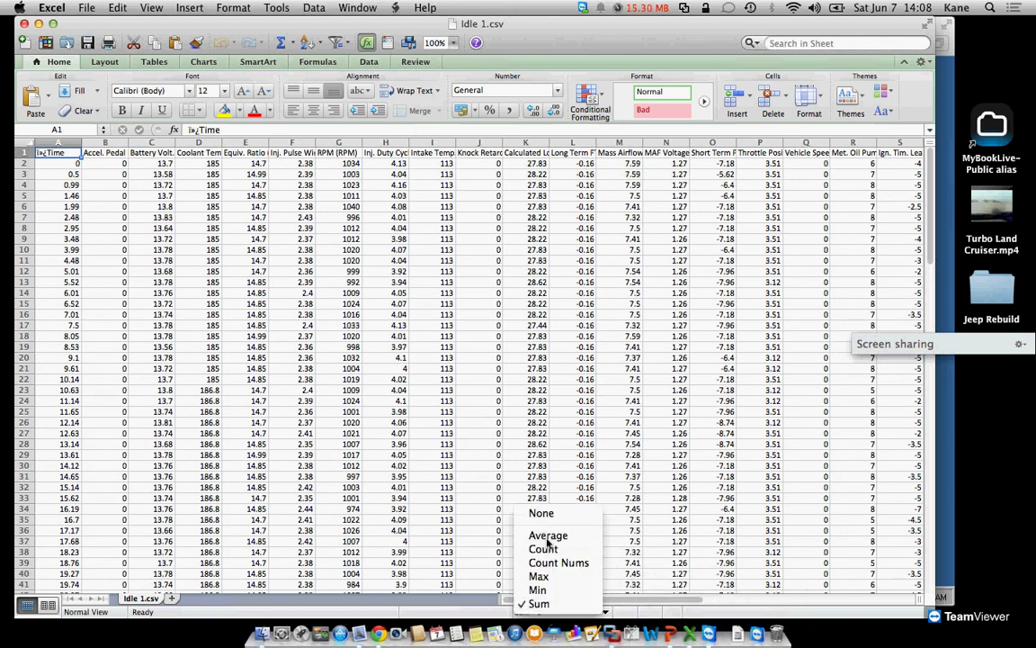
pyautogui.click(533, 470)
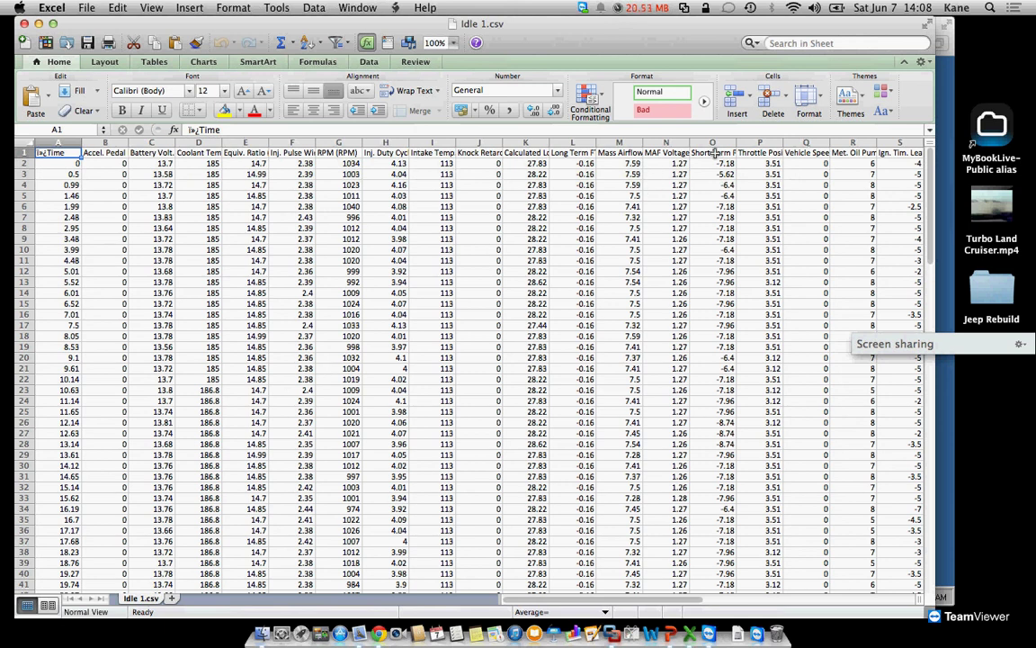
# - Check the averages of the Short Term FT, Long Term FT, Mass Airflow and MAF Voltage columns in the idle log
pyautogui.click(713, 142)
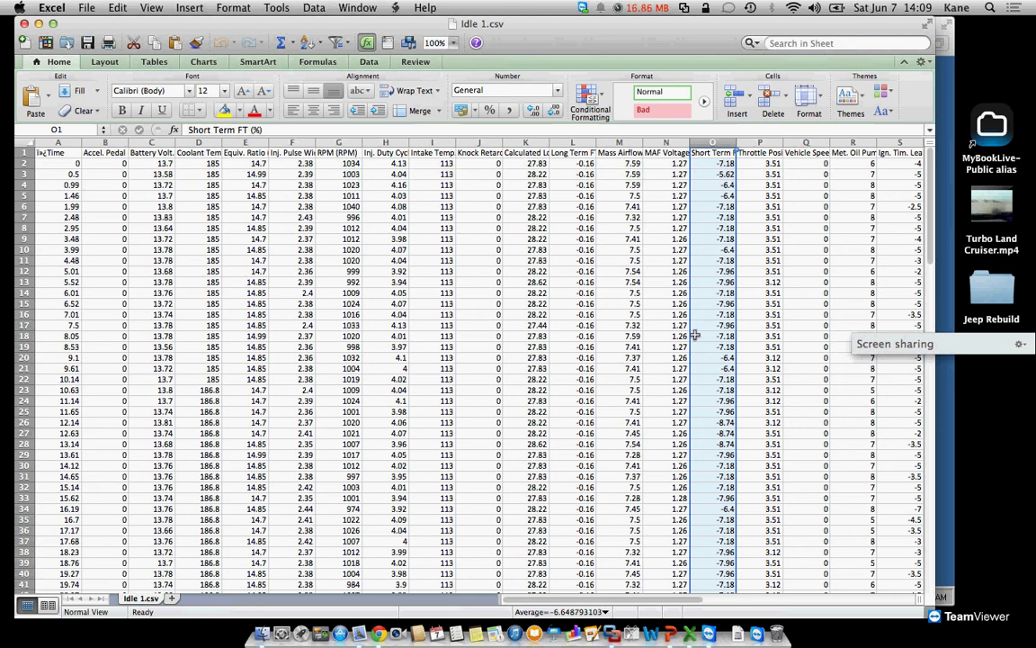
pyautogui.click(580, 142)
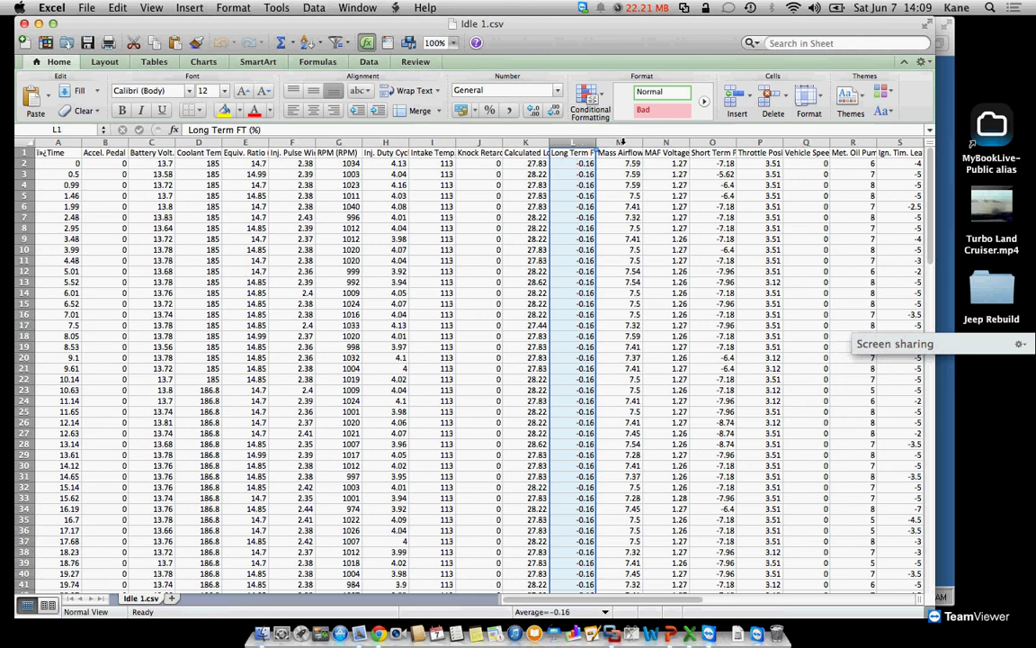
pyautogui.click(620, 142)
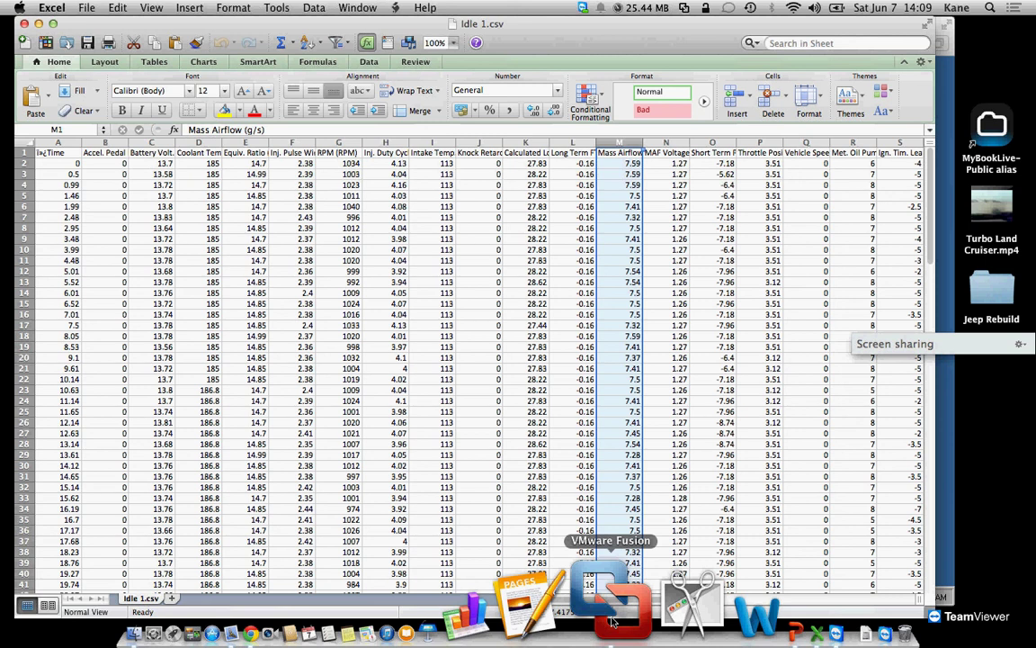
pyautogui.click(664, 144)
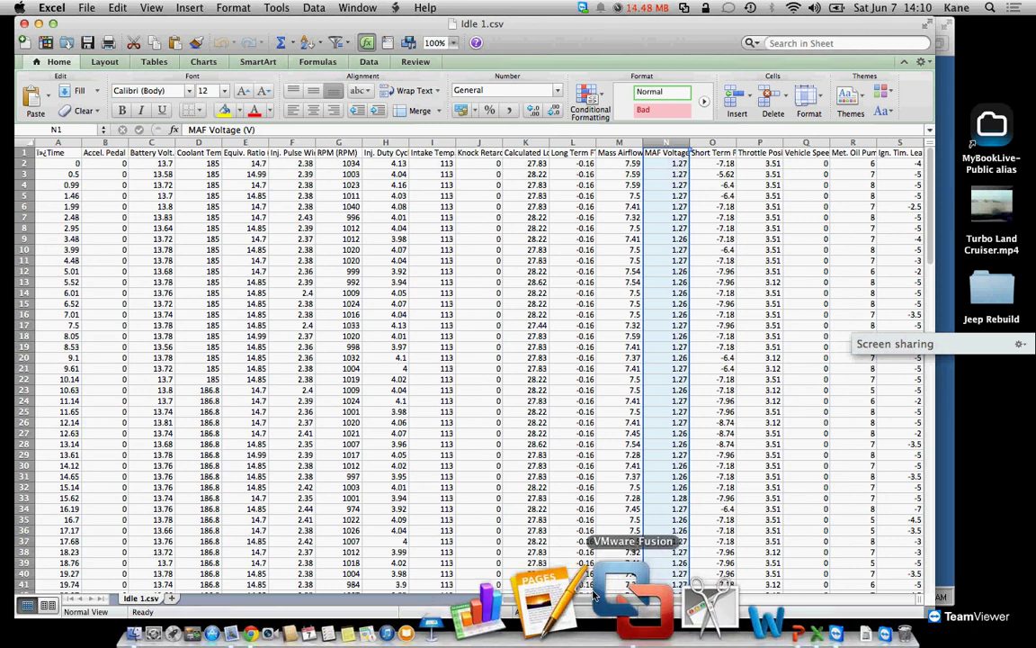
# - Return to AccessTUNER Race in the virtual machine and multiply the MAF Calibration airflow values from 1.25 V through 4.69 V by 0.94
pyautogui.click(630, 598)
pyautogui.click(221, 596)
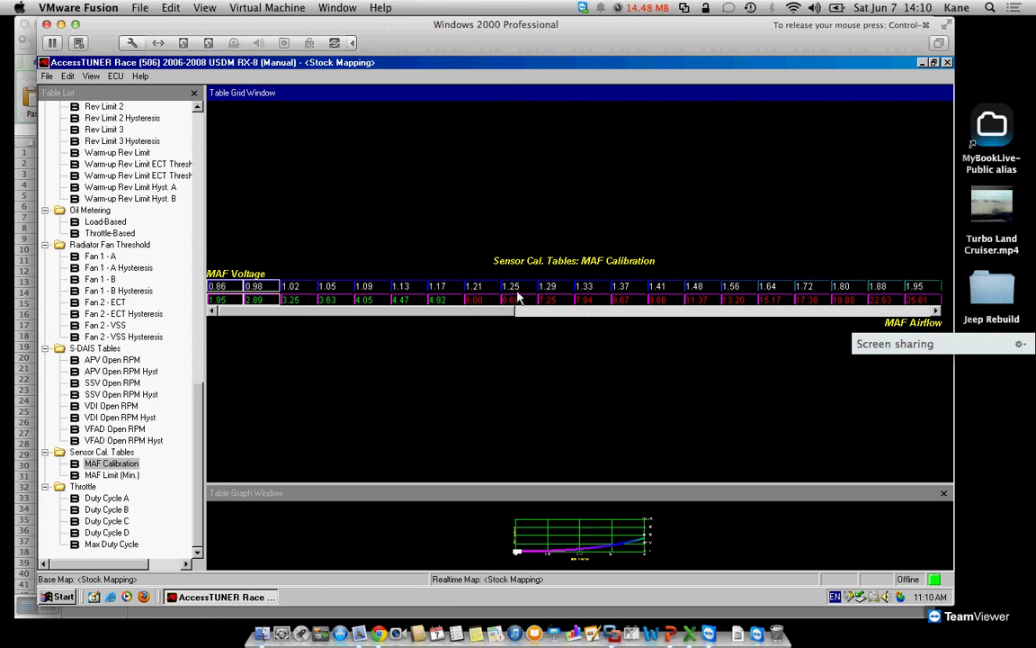
pyautogui.click(520, 289)
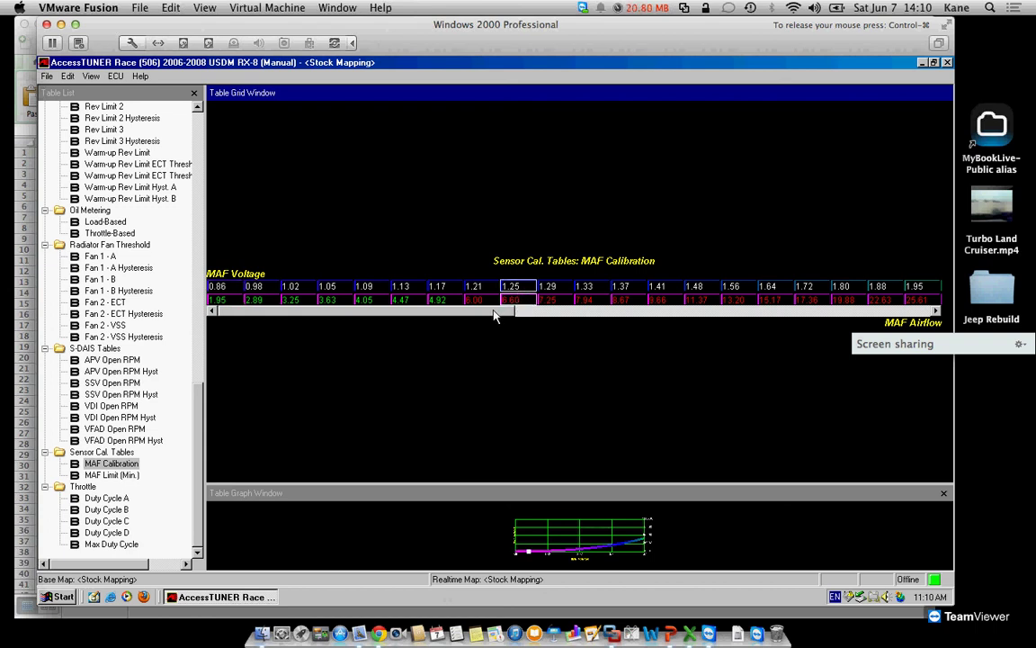
pyautogui.moveTo(493, 314); pyautogui.dragTo(886, 312)
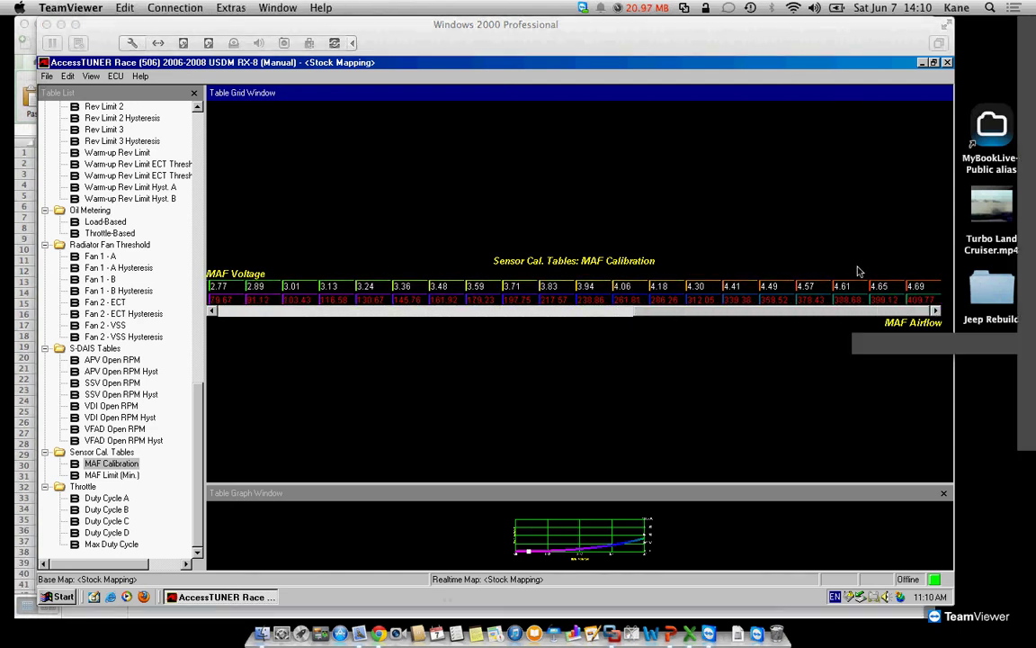
pyautogui.click(918, 307)
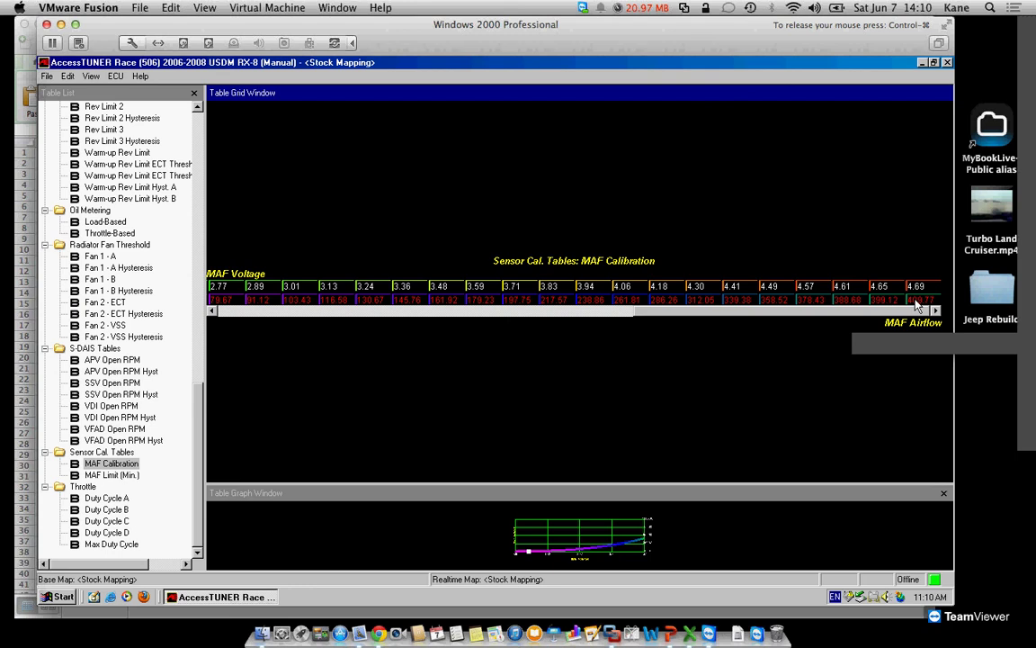
pyautogui.click(914, 299)
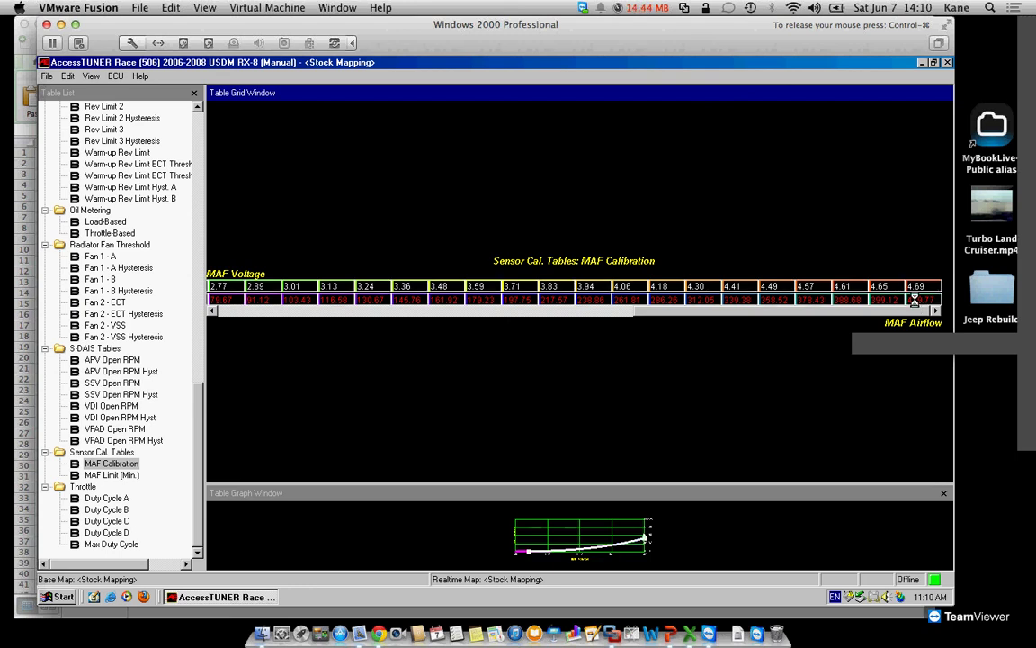
pyautogui.press('=')
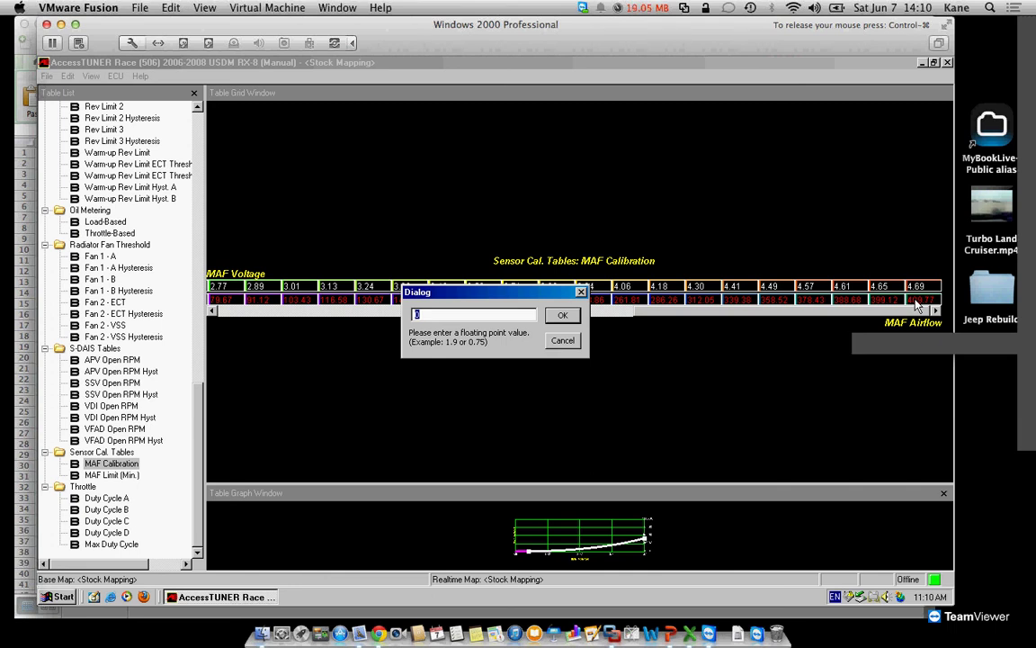
pyautogui.write('.94')
pyautogui.press('Return')
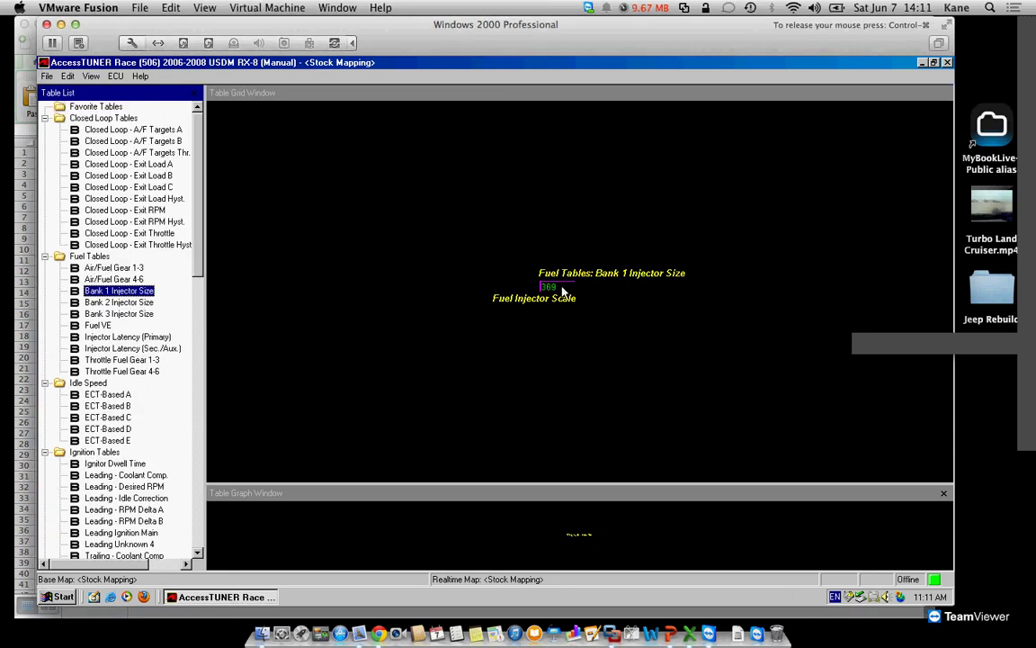
# - Try multiplying the Bank 1 Injector Size by 0.96, and undo that change
pyautogui.click(559, 286)
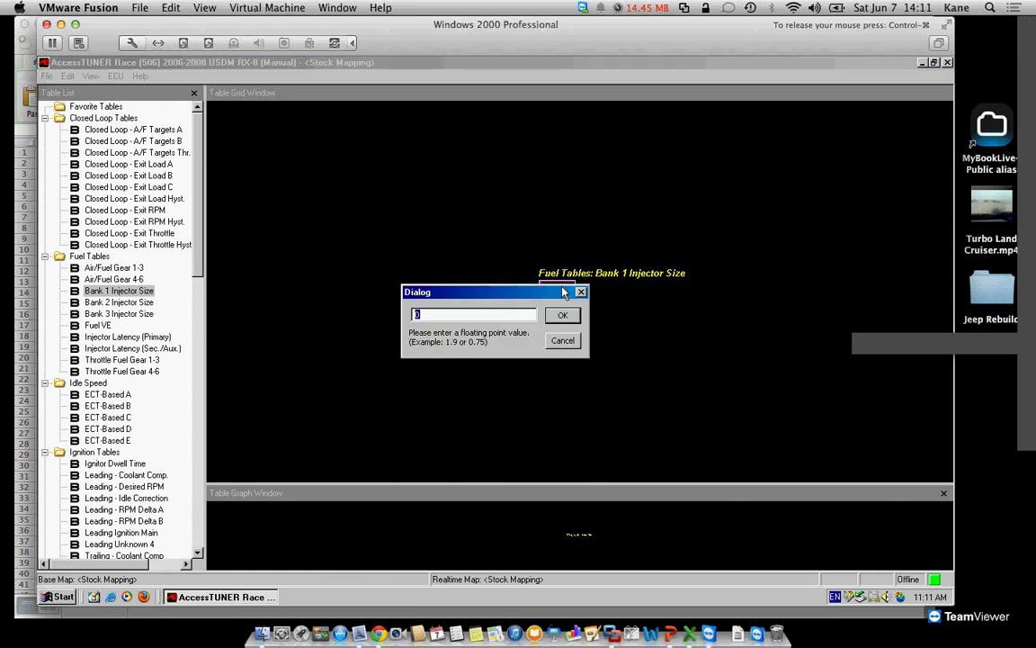
pyautogui.write('.96')
pyautogui.press('Return')
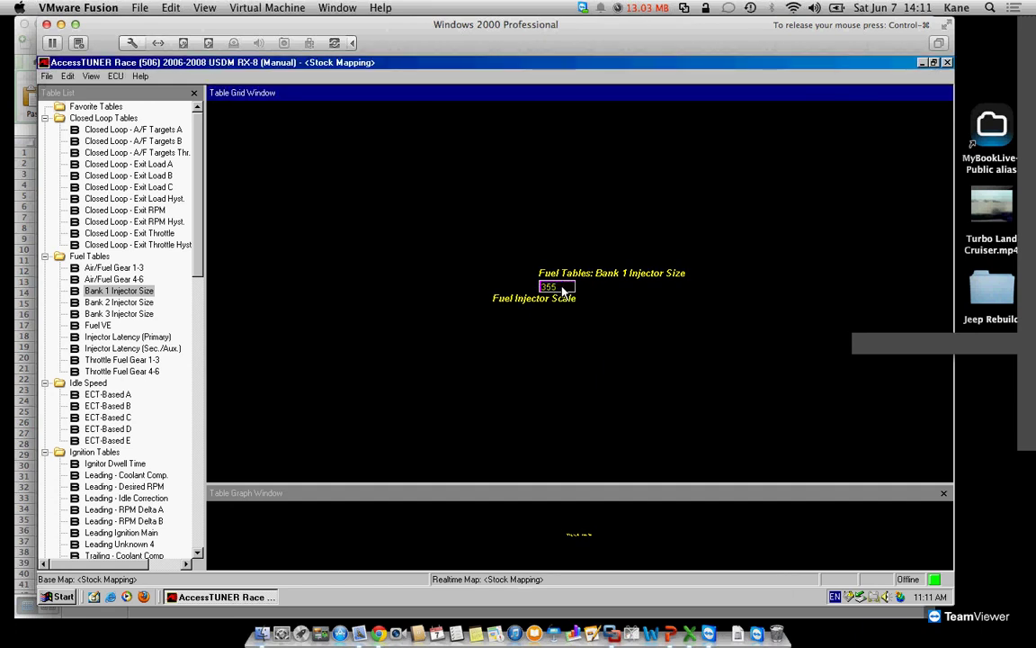
pyautogui.hotkey('ctrl', 'z')
# - Scale the Bank 1 Injector Size up to 392 with a multiplier greater than 1
pyautogui.write('1')
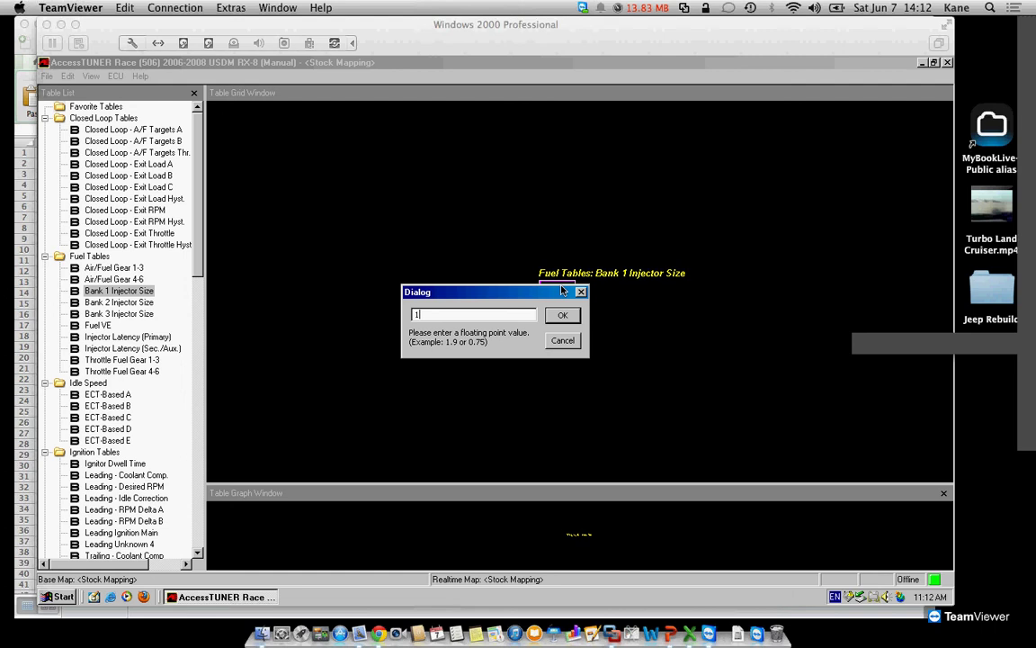
pyautogui.click(432, 315)
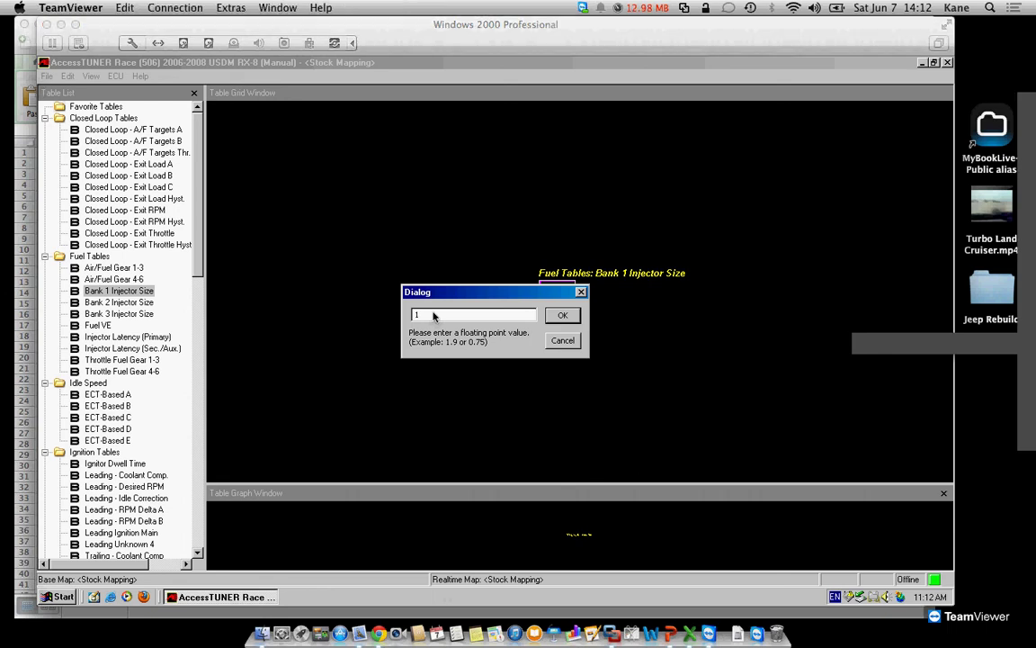
pyautogui.press('Return')
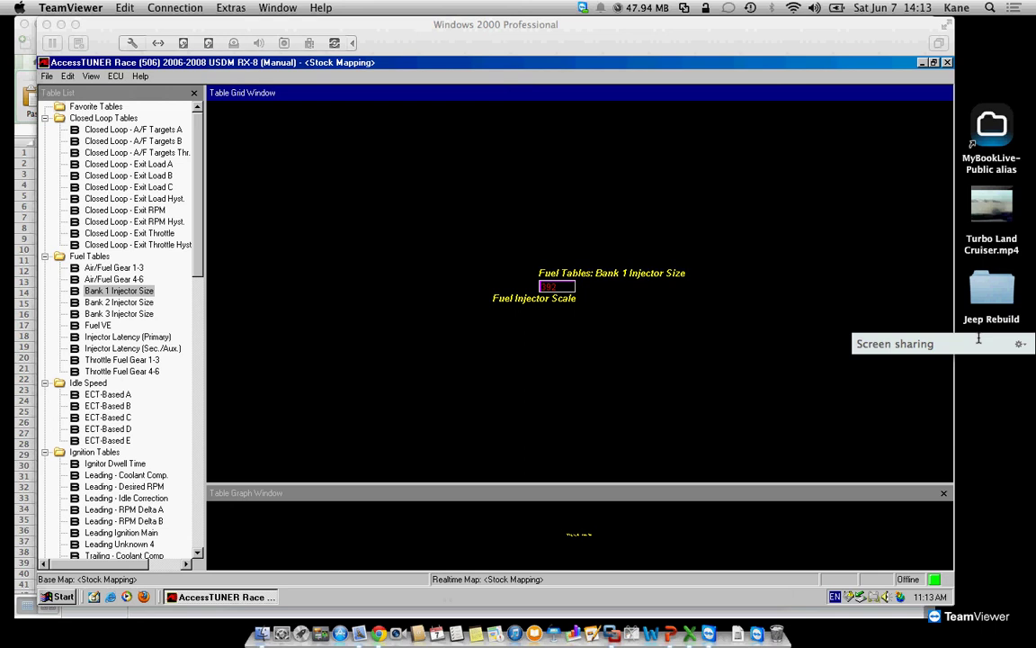
# - Switch to Finder and pick the How to Scale Your MAF PDF in the MAF Scaling folder
pyautogui.press('super+Tab')
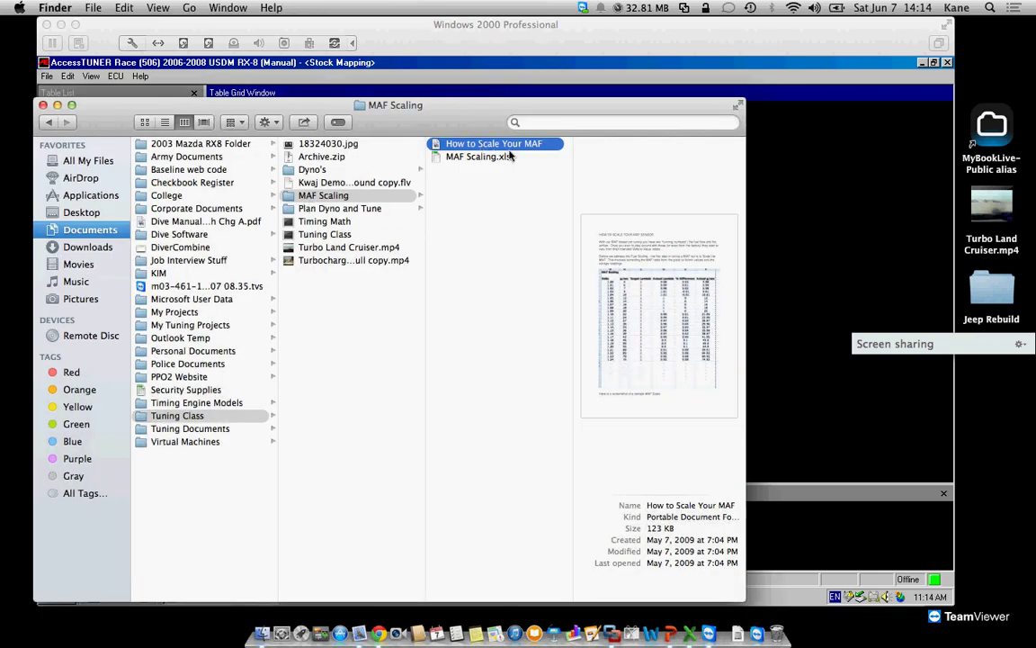
pyautogui.press('space')
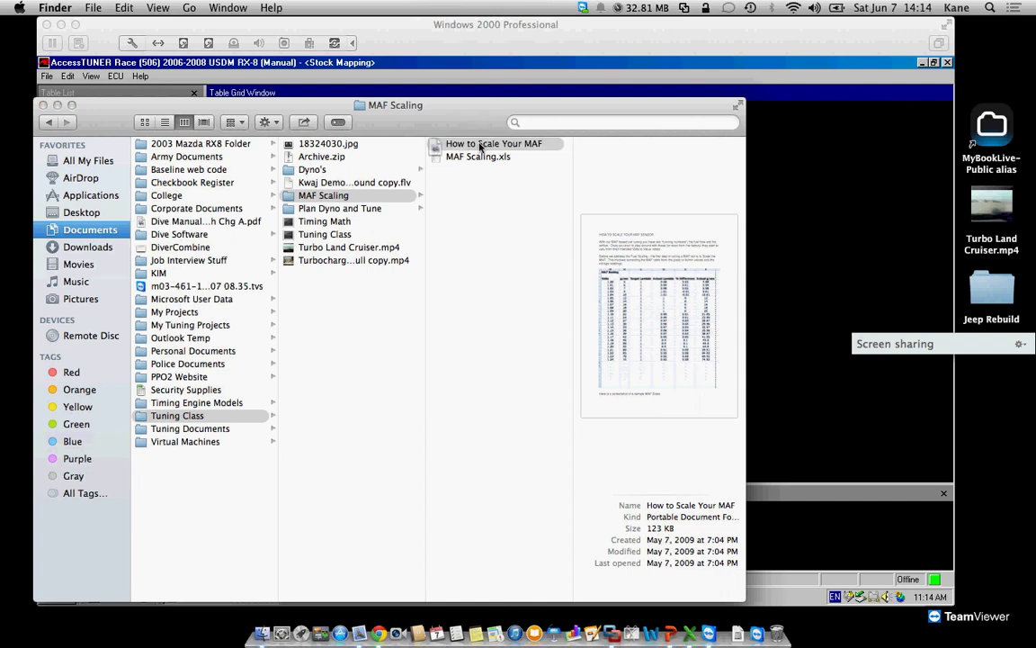